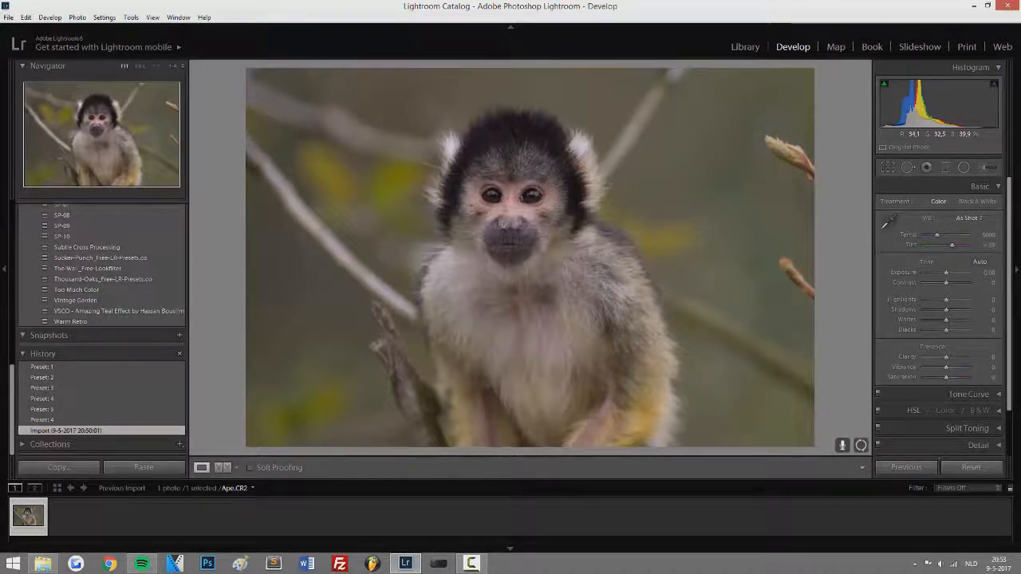
# Step: Inspect the monkey's eyes at close zoom, and return to the full view of the photo
pyautogui.click(530, 196)
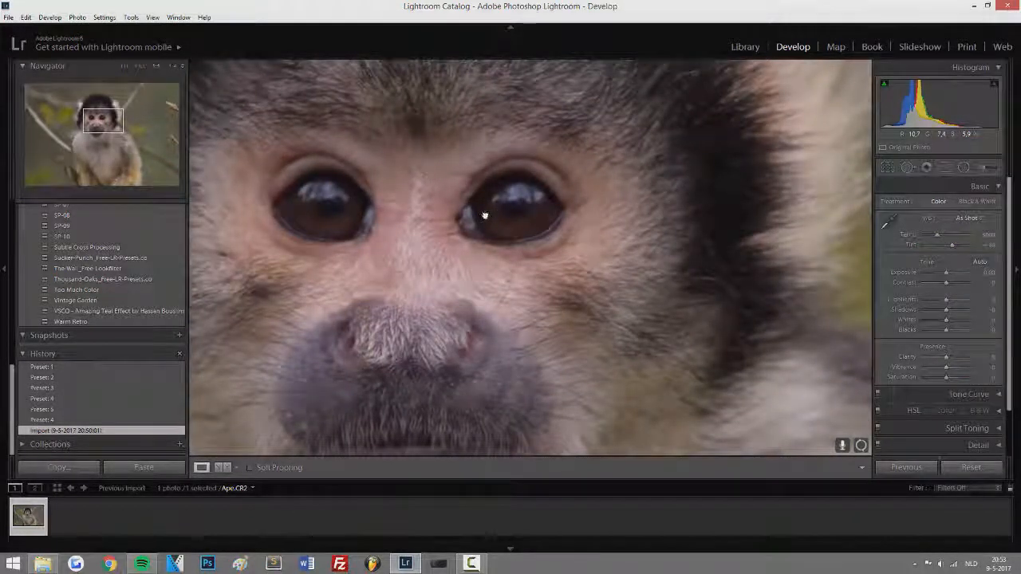
pyautogui.moveTo(481, 212); pyautogui.dragTo(584, 219)
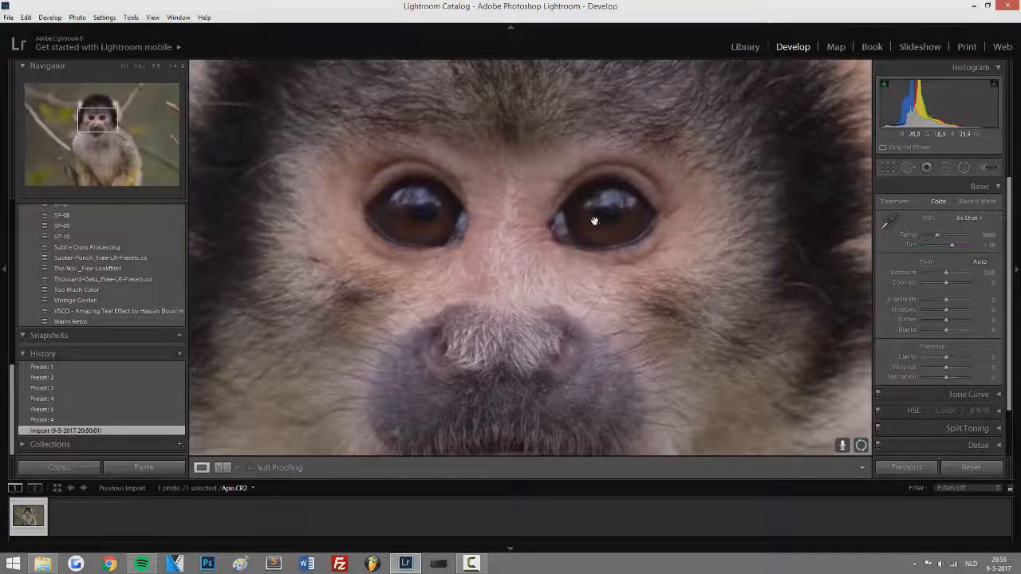
pyautogui.click(600, 219)
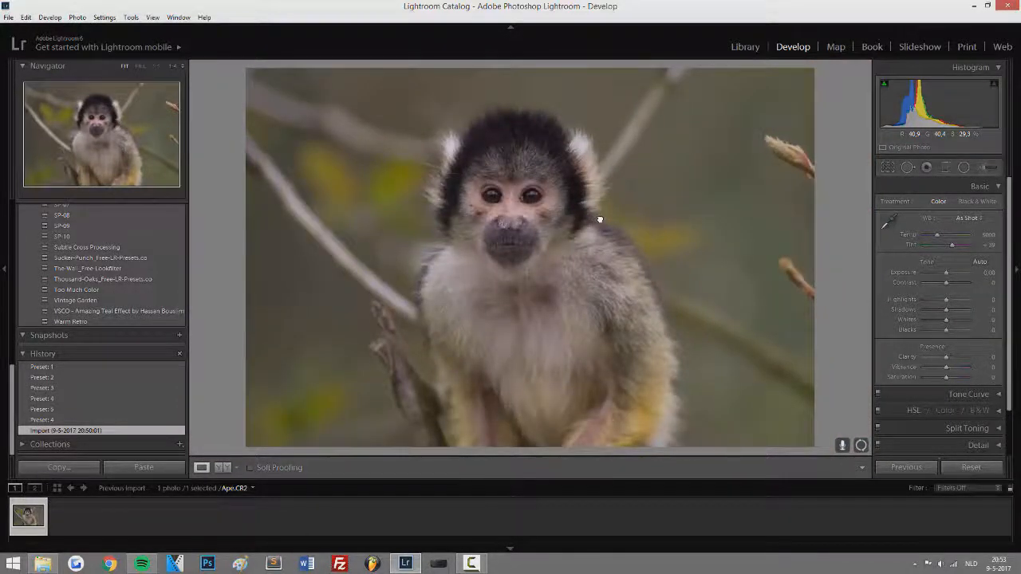
# Step: Switch to the Edited folder and browse the finished monkey photos from IMG_1215-2.jpg to IMG_1272.jpg, comparing IMG_1221.jpg with the unedited photo in Lightroom
pyautogui.click(43, 564)
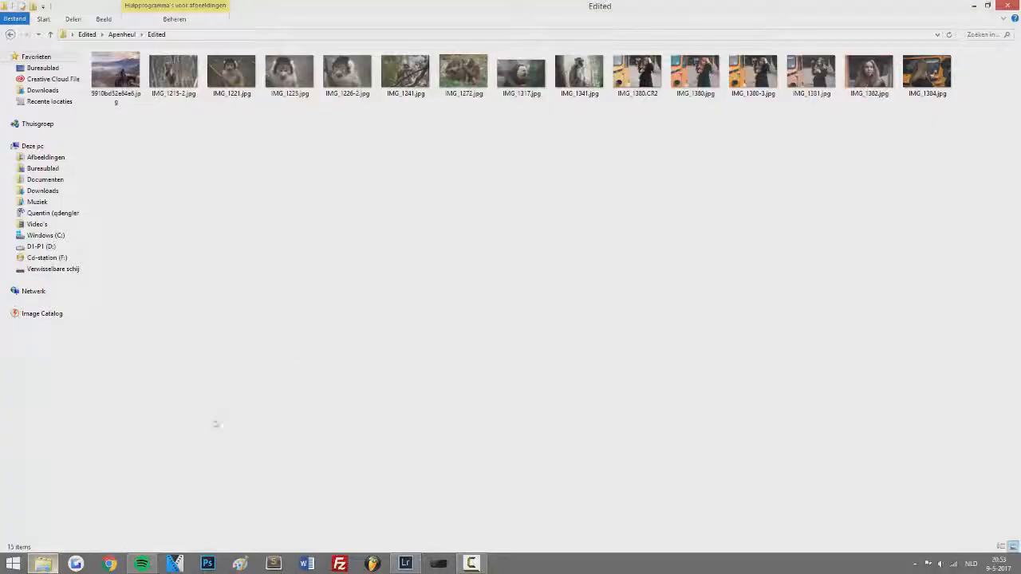
pyautogui.doubleClick(181, 64)
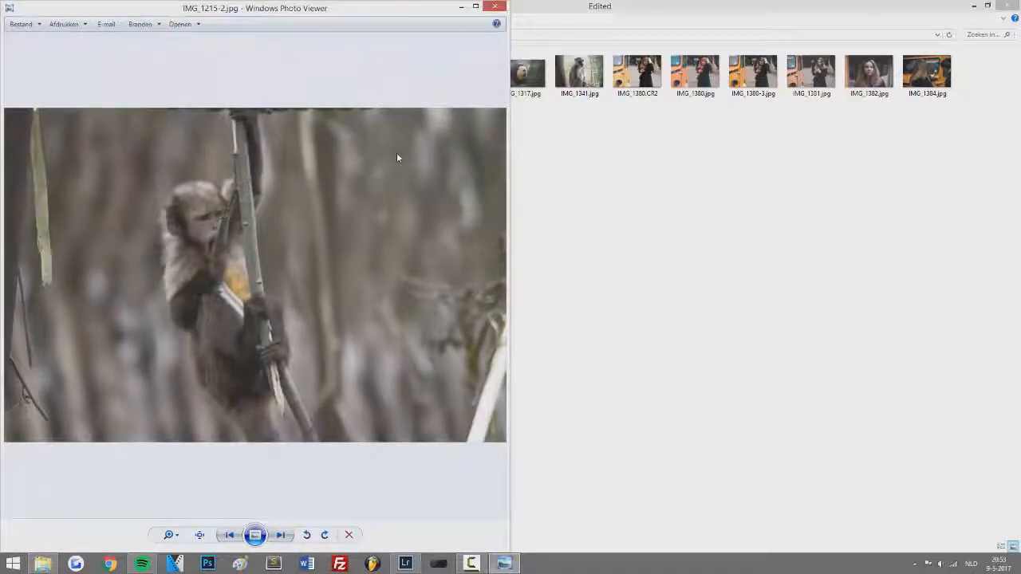
pyautogui.doubleClick(478, 7)
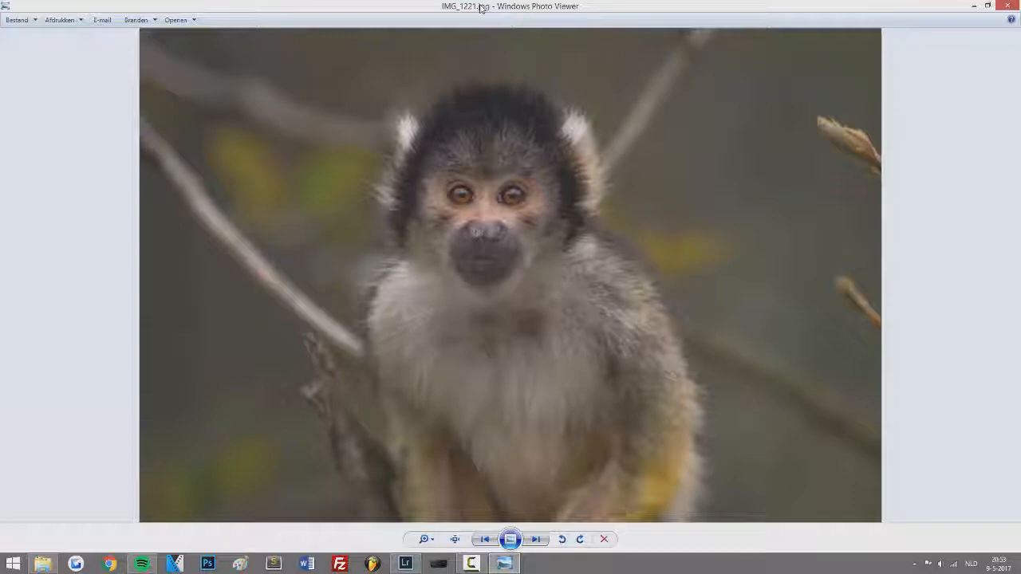
pyautogui.click(405, 563)
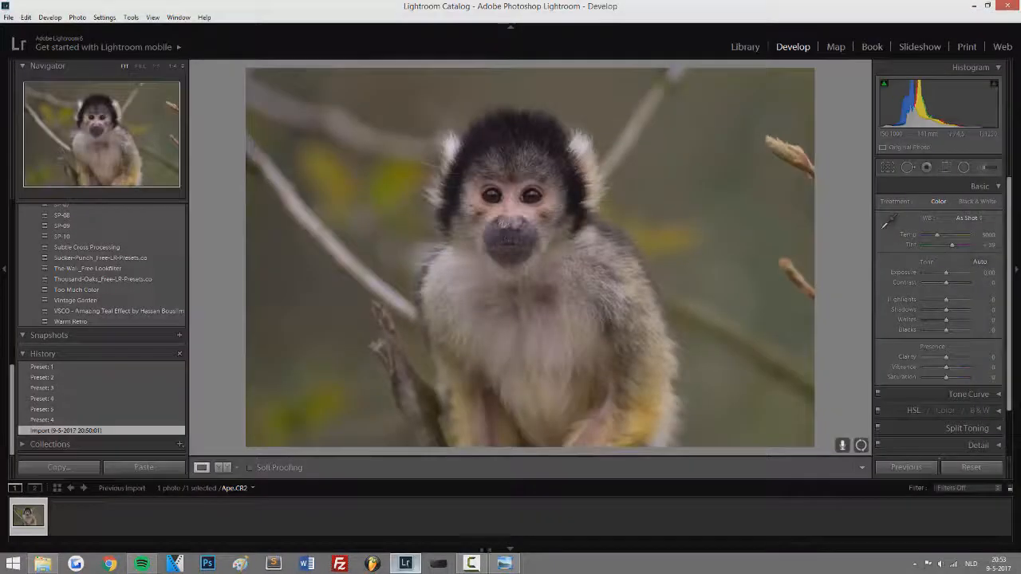
pyautogui.click(504, 563)
pyautogui.press('Right')
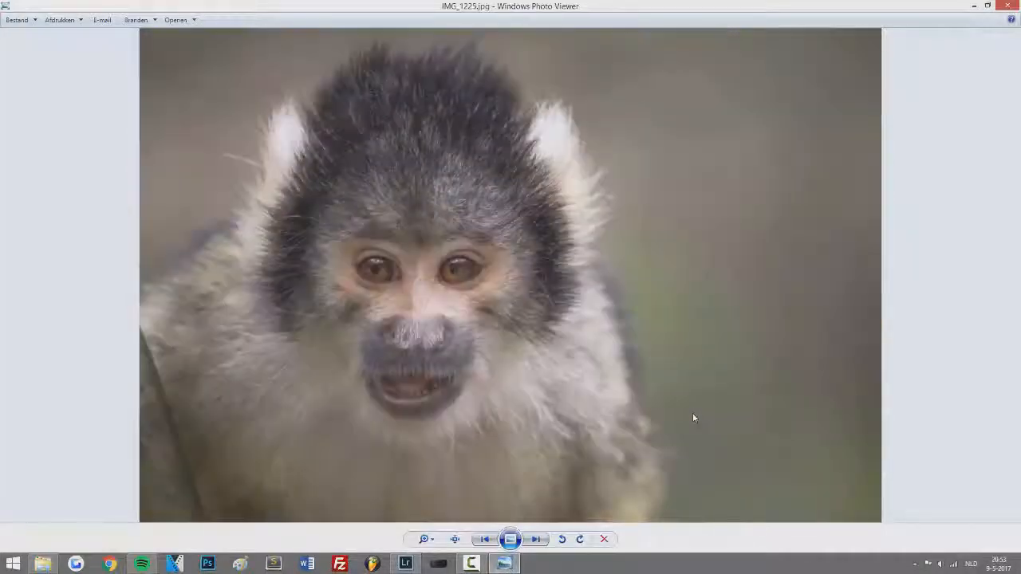
pyautogui.press('Right')
pyautogui.press('Right')
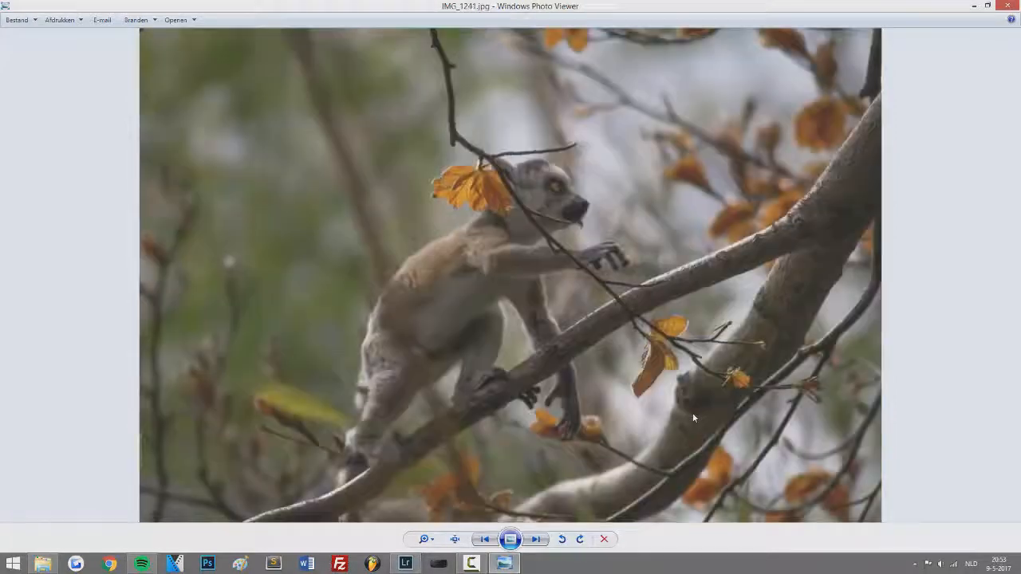
pyautogui.press('Right')
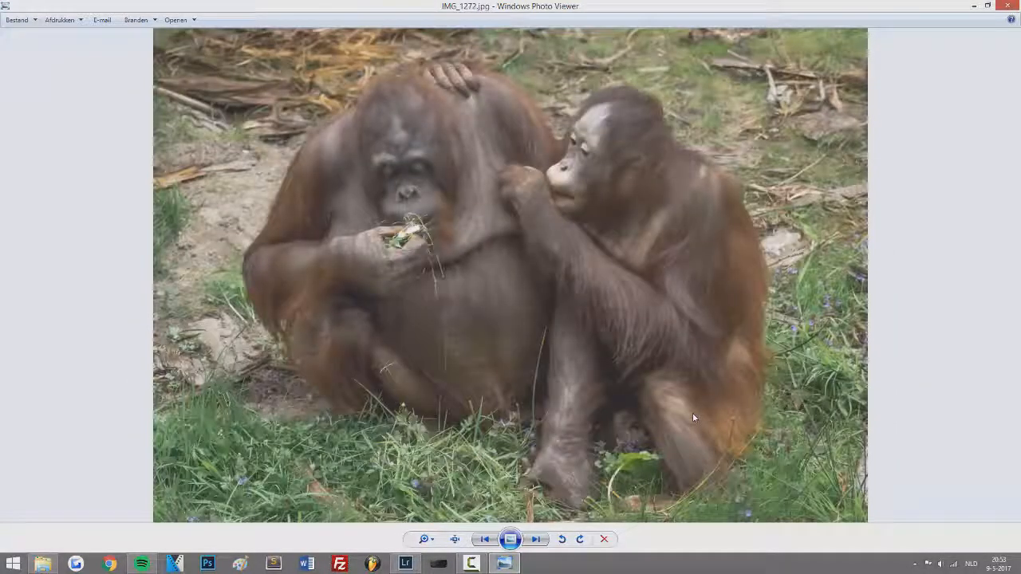
pyautogui.click(1017, 4)
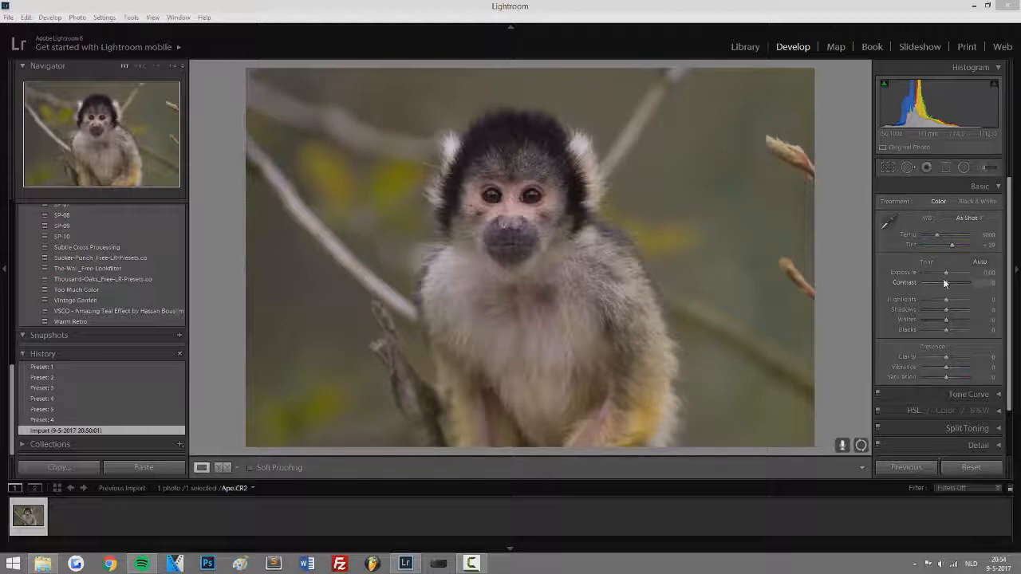
# Step: Set the monkey photo's contrast to +52 and shadows to +100, keeping exposure at 0
pyautogui.moveTo(948, 273); pyautogui.dragTo(939, 271)
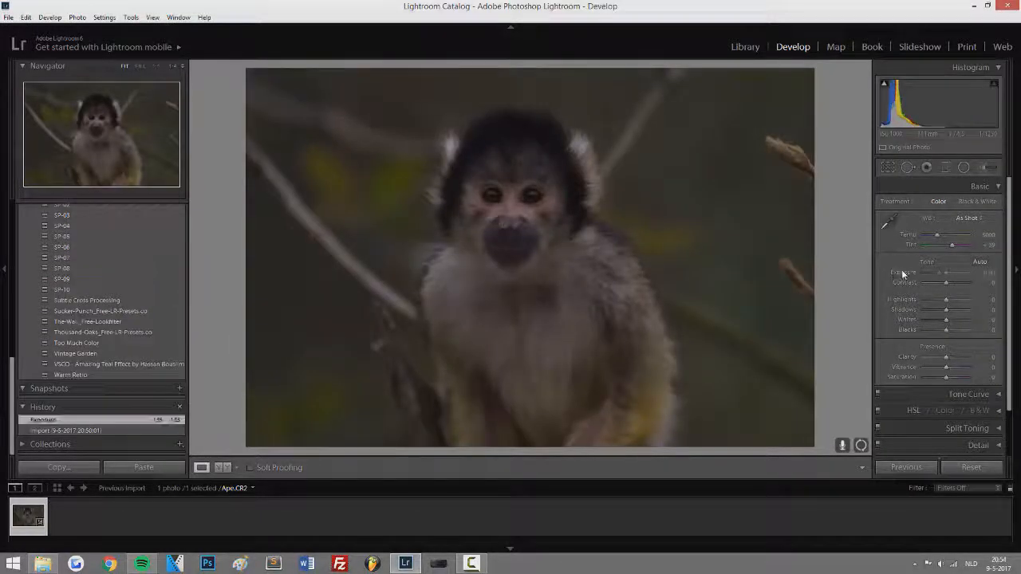
pyautogui.doubleClick(903, 273)
pyautogui.click(987, 283)
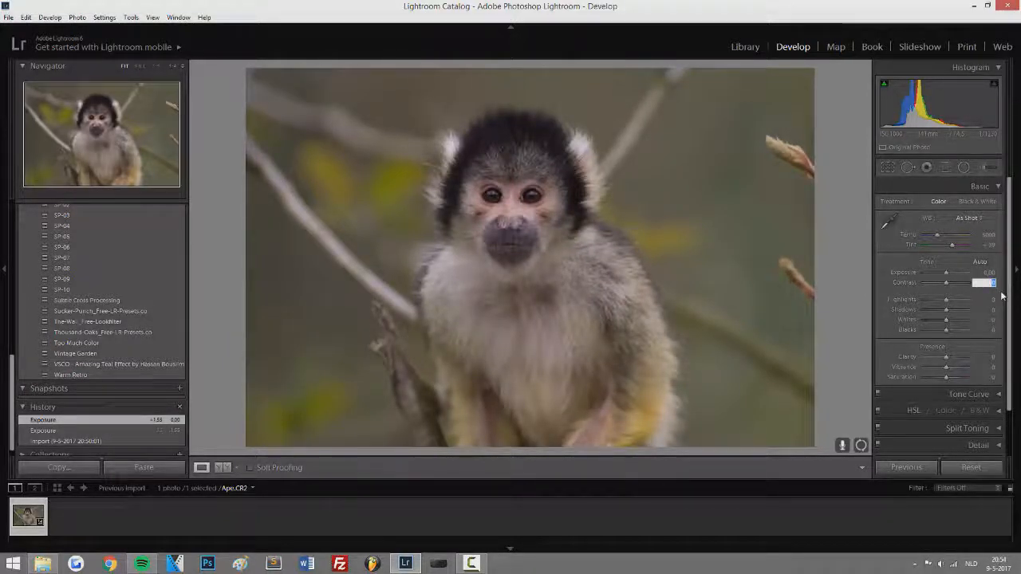
pyautogui.write('52')
pyautogui.press('Return')
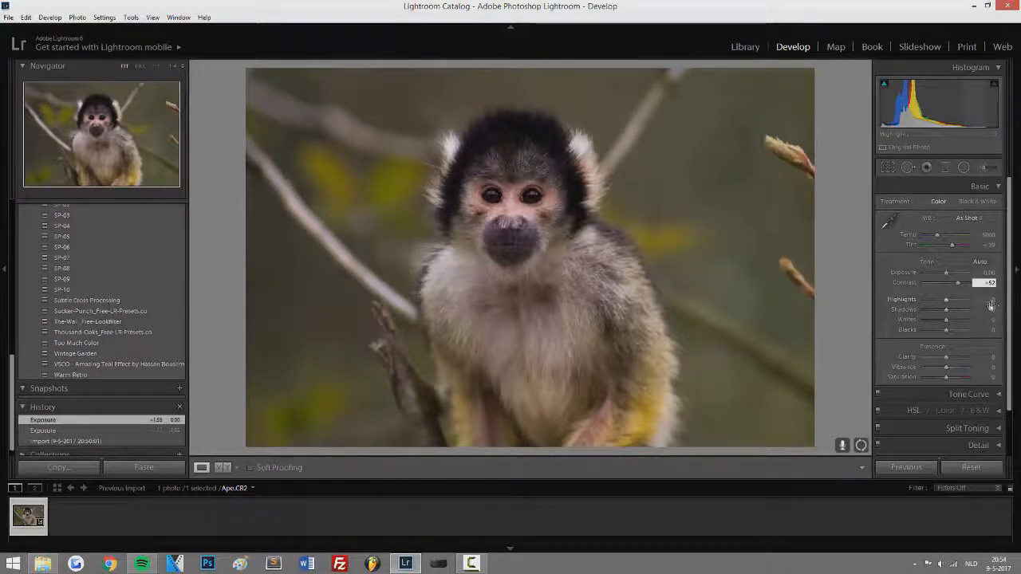
pyautogui.click(987, 309)
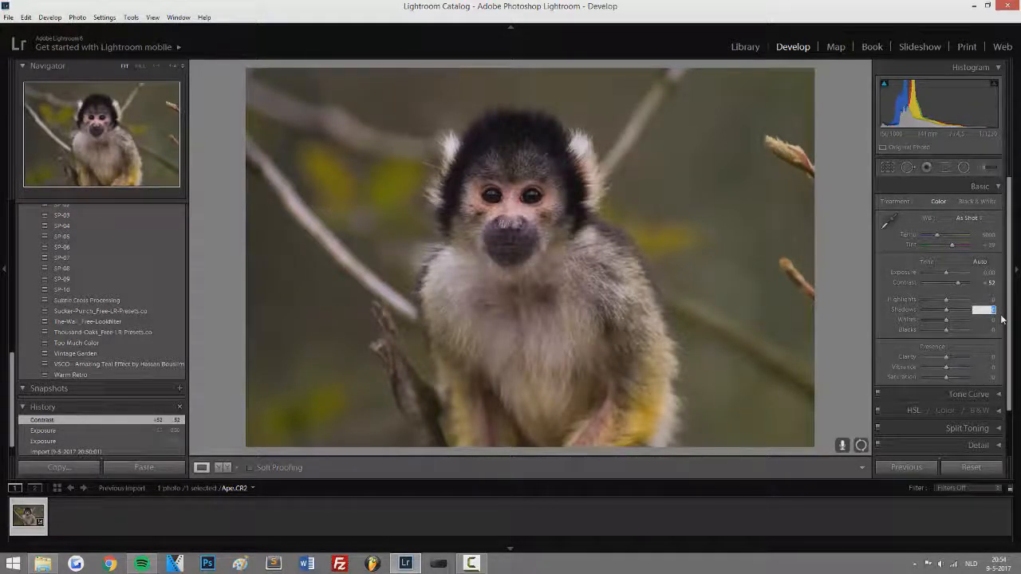
pyautogui.write('100')
pyautogui.press('Return')
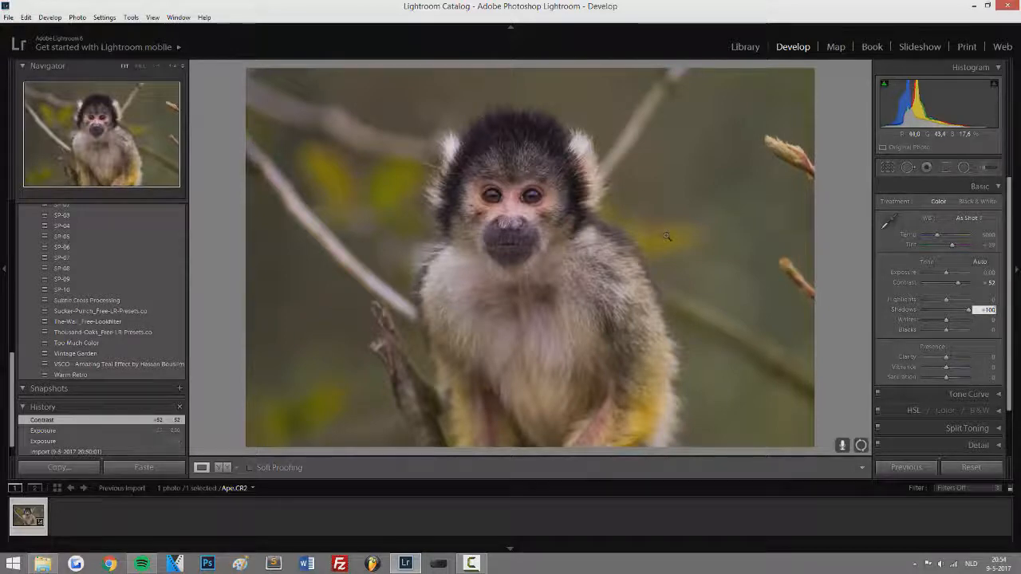
pyautogui.click(947, 273)
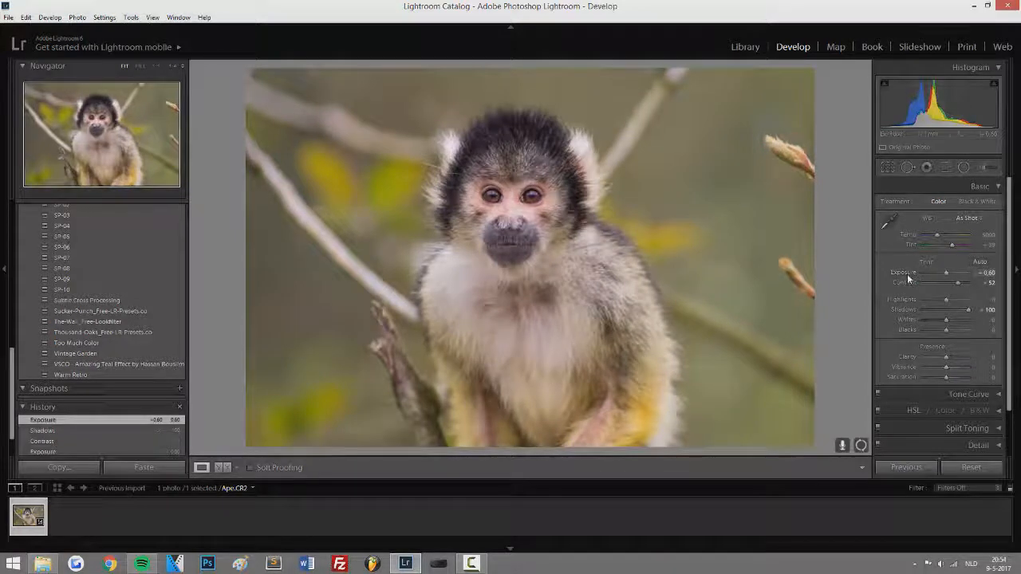
pyautogui.doubleClick(907, 275)
pyautogui.doubleClick(908, 277)
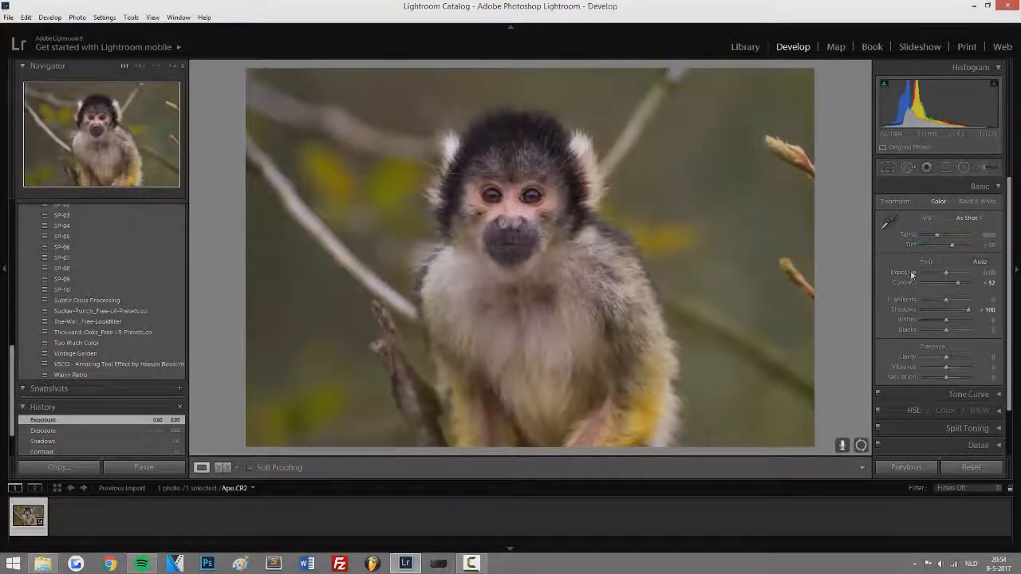
pyautogui.doubleClick(908, 310)
pyautogui.moveTo(946, 316); pyautogui.dragTo(977, 310)
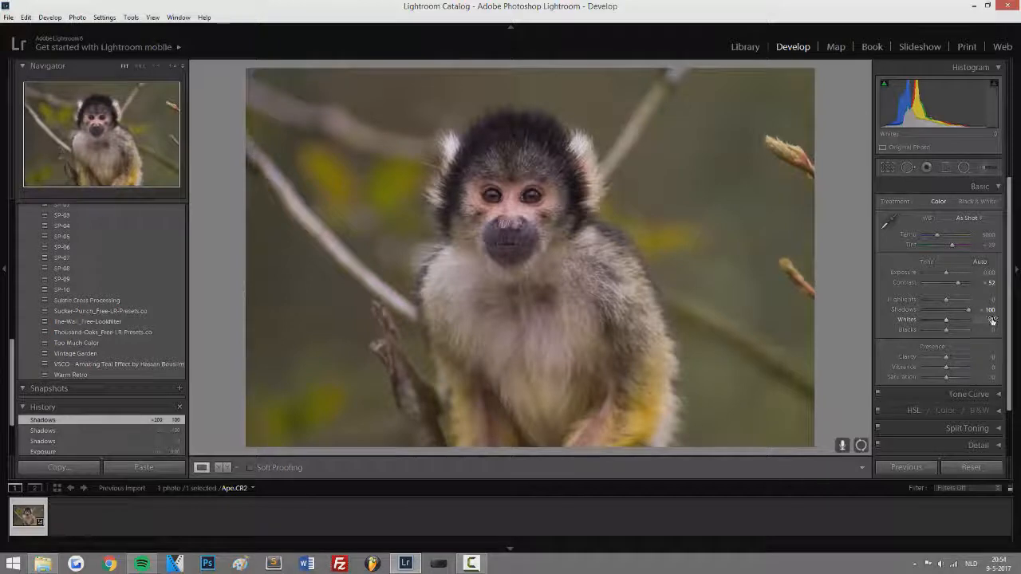
# Step: Set the photo's whites to +17 and blacks to -40
pyautogui.click(992, 319)
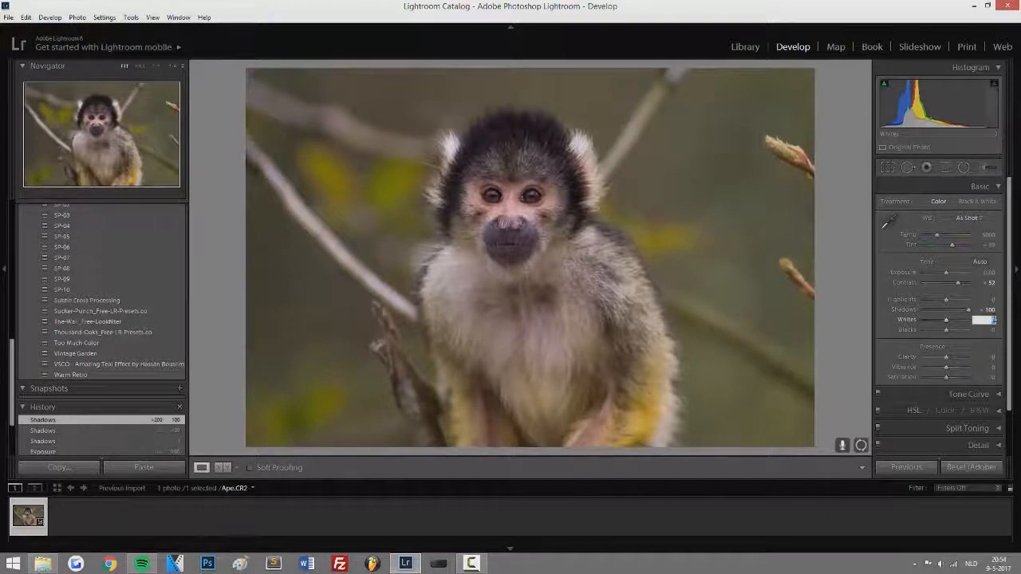
pyautogui.write('17')
pyautogui.press('Tab')
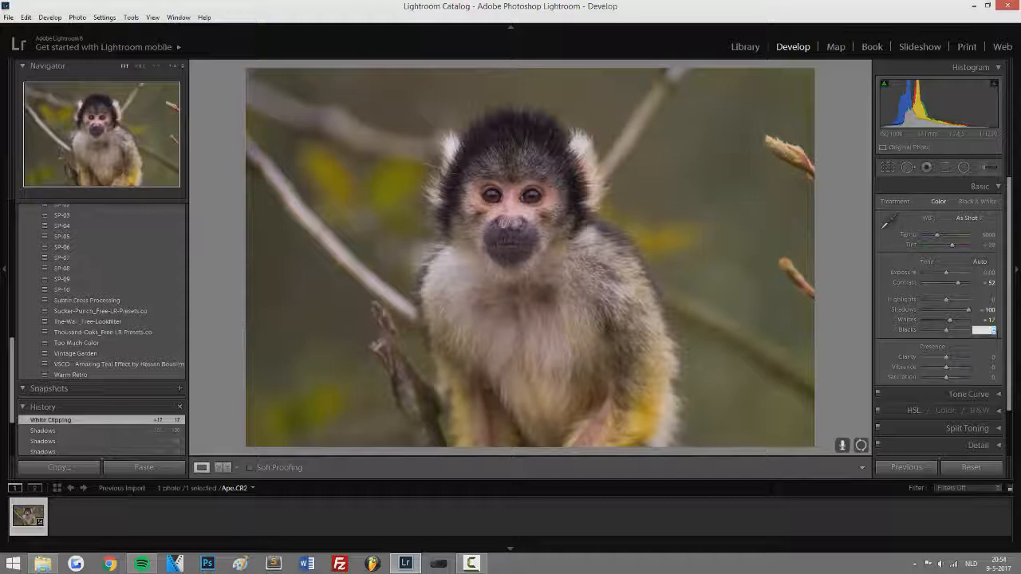
pyautogui.write('-40')
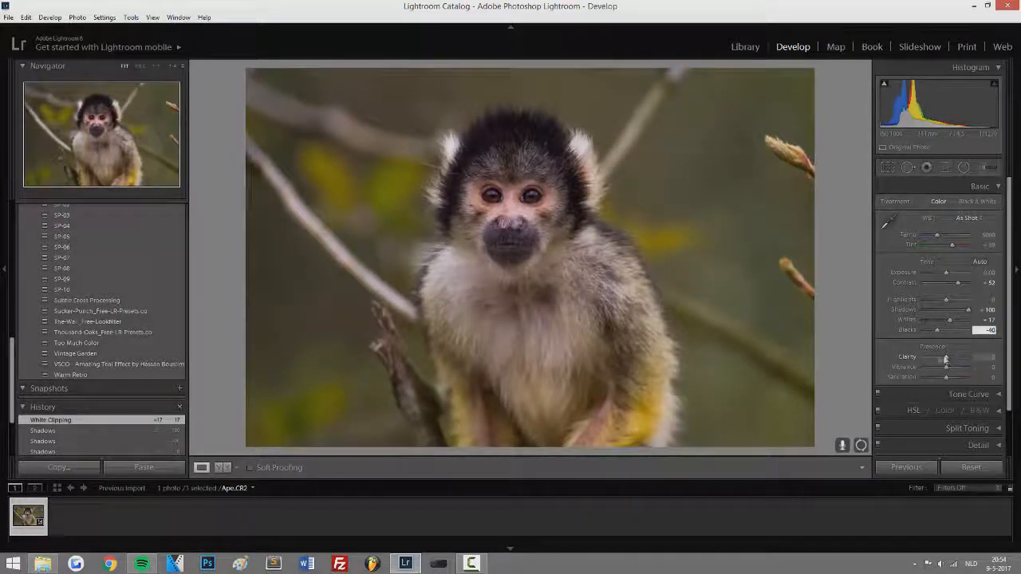
pyautogui.moveTo(946, 359); pyautogui.dragTo(908, 361)
pyautogui.doubleClick(912, 359)
pyautogui.doubleClick(908, 358)
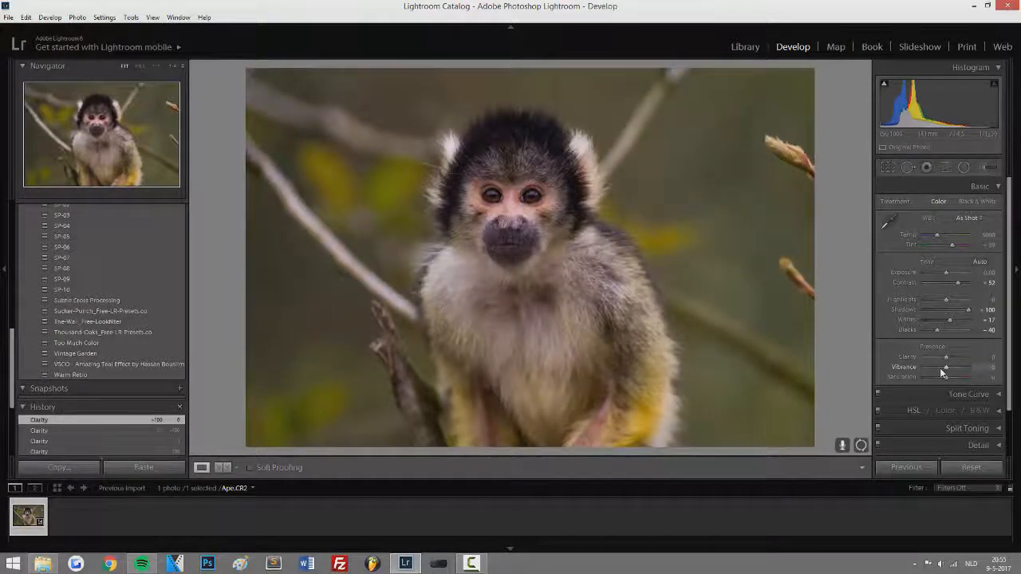
# Step: Mute the photo's colours with vibrance at -34 and saturation at -12, and collapse the Basic adjustments
pyautogui.click(990, 367)
pyautogui.write('34')
pyautogui.press('Tab')
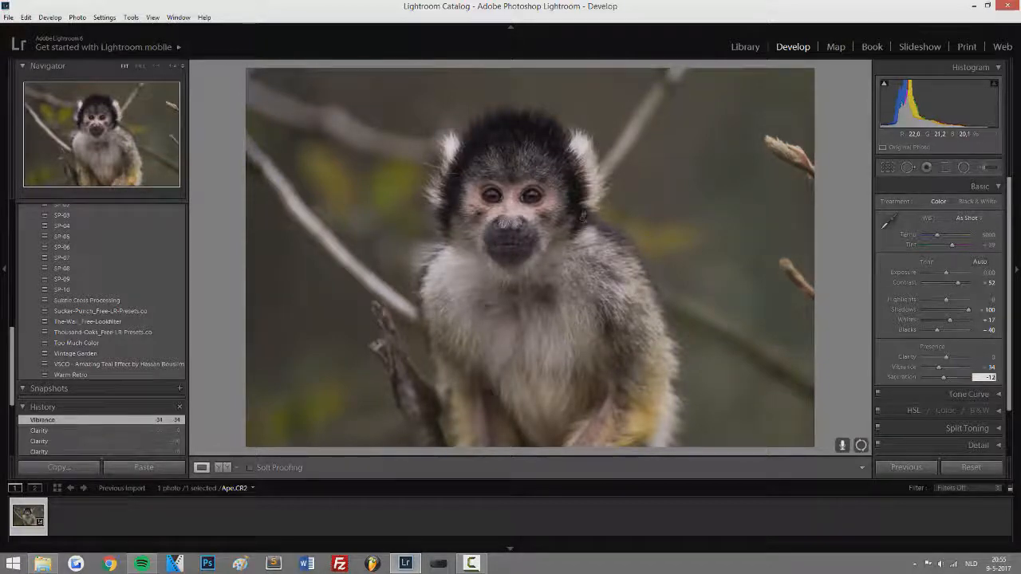
pyautogui.press('Return')
pyautogui.click(1000, 187)
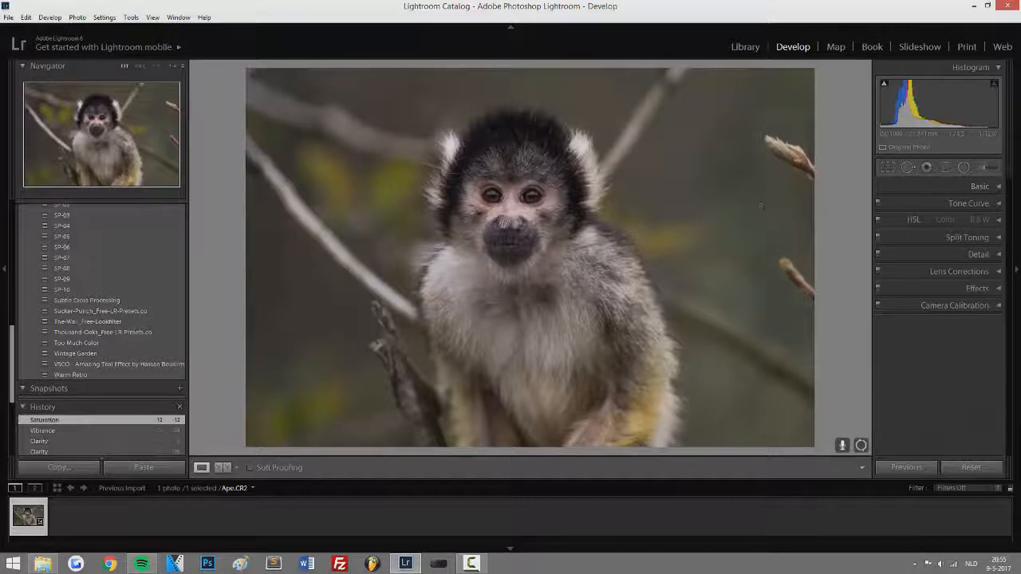
# Step: Raise the black point of the RGB tone curve, anchor a point in the darker tones, and pull a second point slightly down in the upper midtones
pyautogui.click(1000, 204)
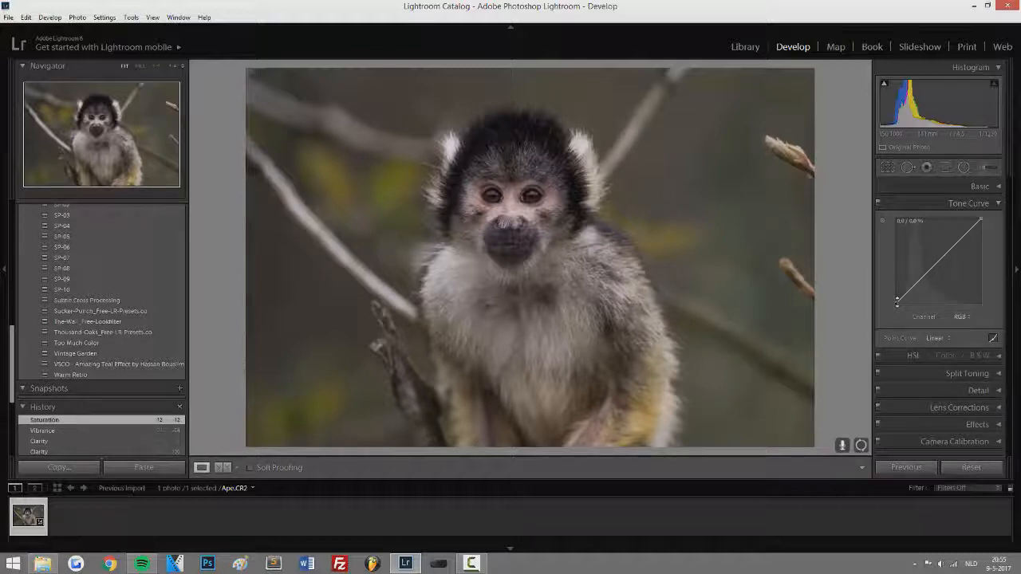
pyautogui.moveTo(897, 301); pyautogui.dragTo(896, 292)
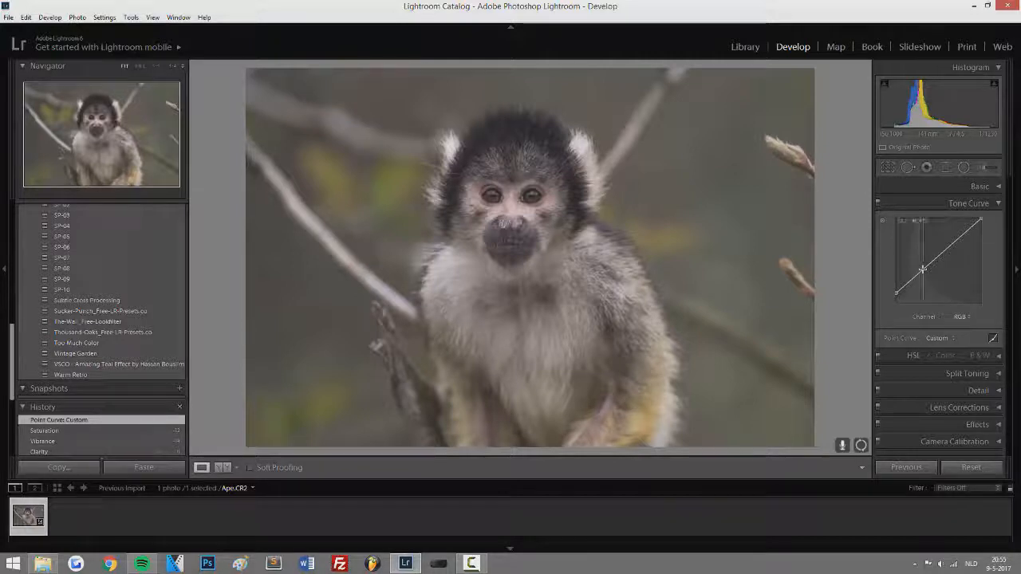
pyautogui.click(923, 267)
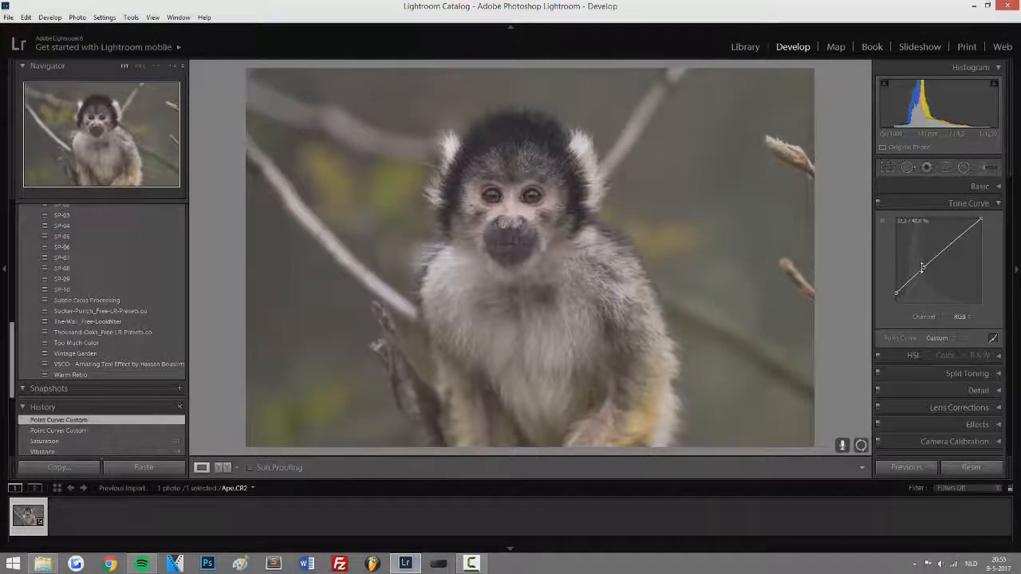
pyautogui.moveTo(950, 246); pyautogui.dragTo(949, 254)
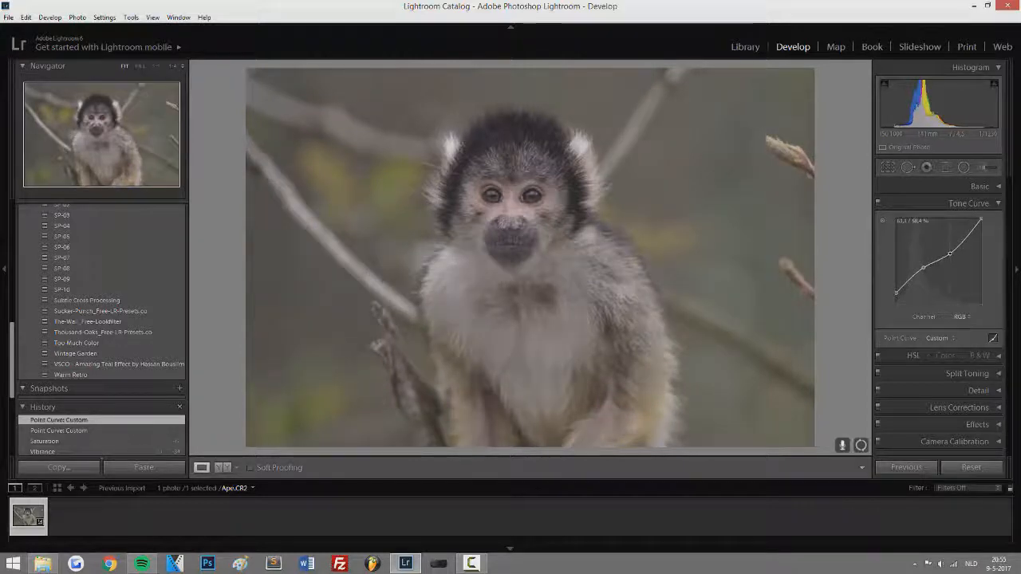
pyautogui.moveTo(950, 253); pyautogui.dragTo(956, 248)
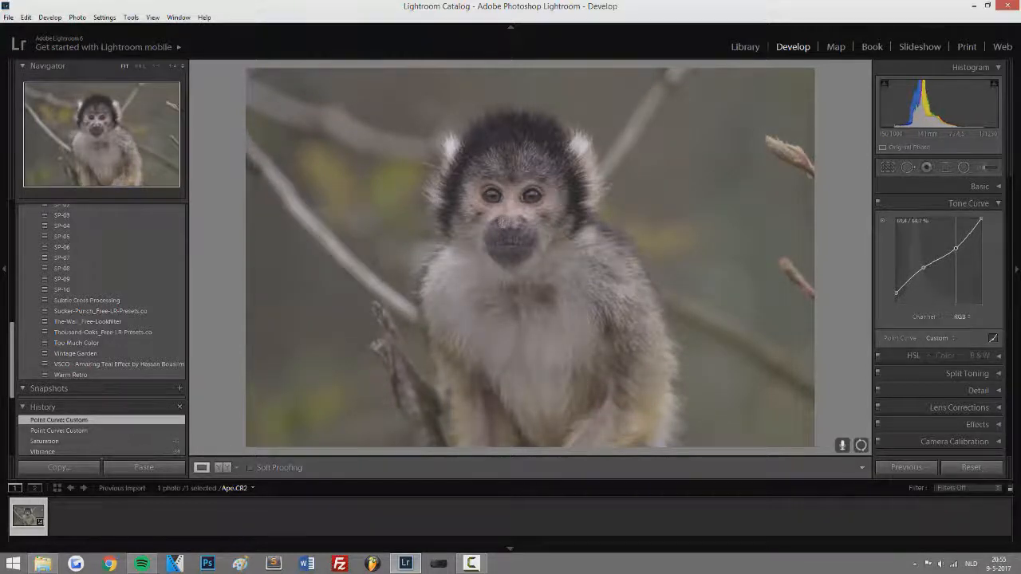
pyautogui.moveTo(956, 249); pyautogui.dragTo(946, 253)
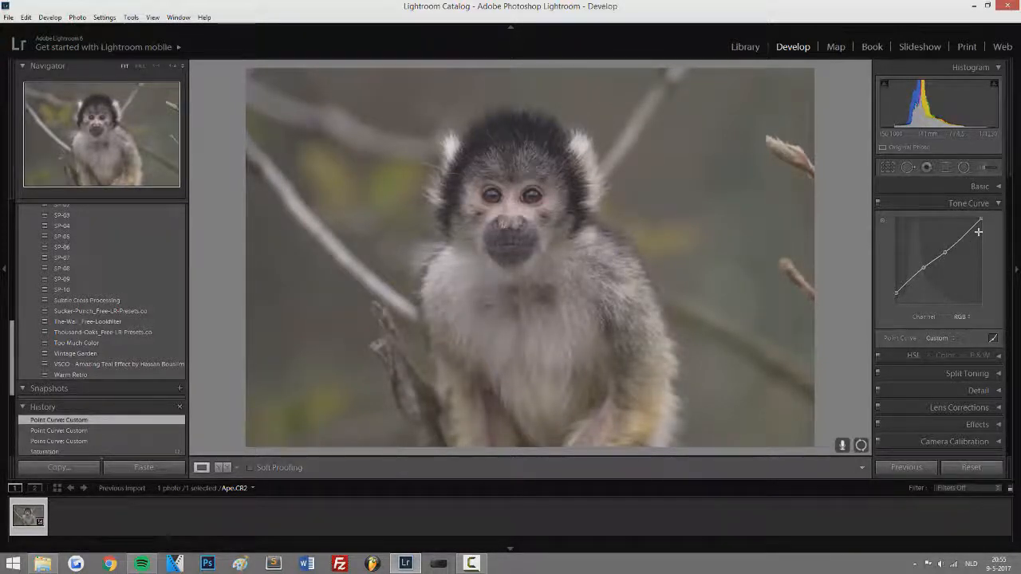
# Step: Compare the photo with and without the tone curve by repeatedly disabling and enabling it
pyautogui.click(879, 204)
pyautogui.click(879, 205)
pyautogui.click(878, 204)
pyautogui.click(879, 204)
pyautogui.click(878, 204)
pyautogui.click(878, 204)
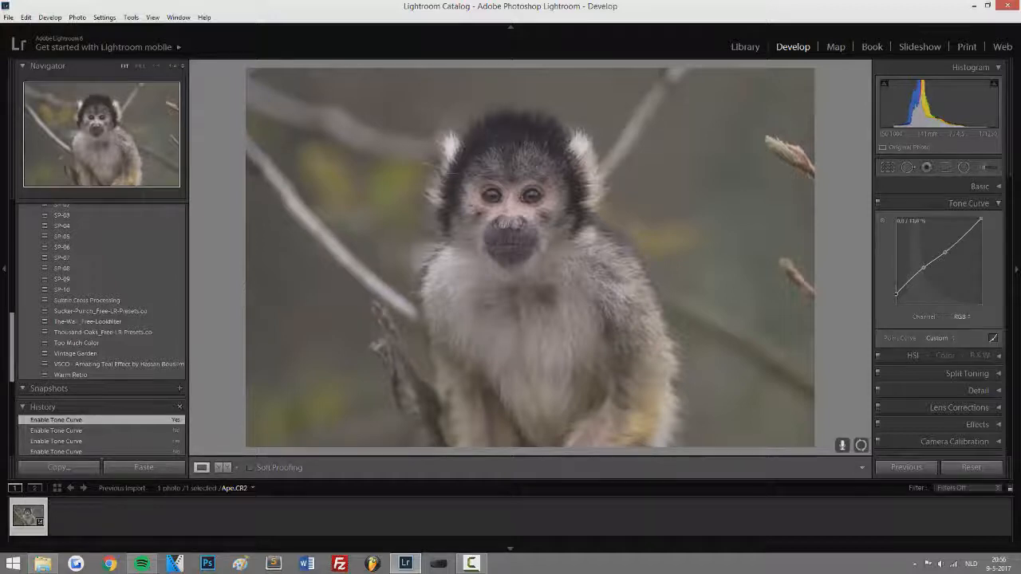
# Step: Fine-tune the tone curve's two midtone points to a nearly straight line with a slightly raised black point, and collapse the Tone Curve settings
pyautogui.moveTo(896, 297); pyautogui.dragTo(946, 251)
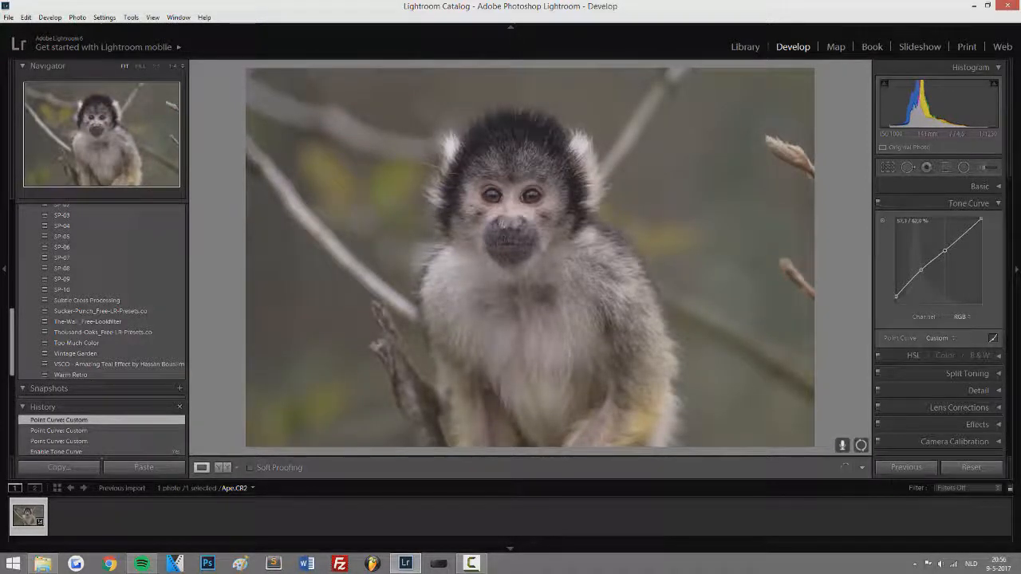
pyautogui.moveTo(896, 297); pyautogui.dragTo(896, 294)
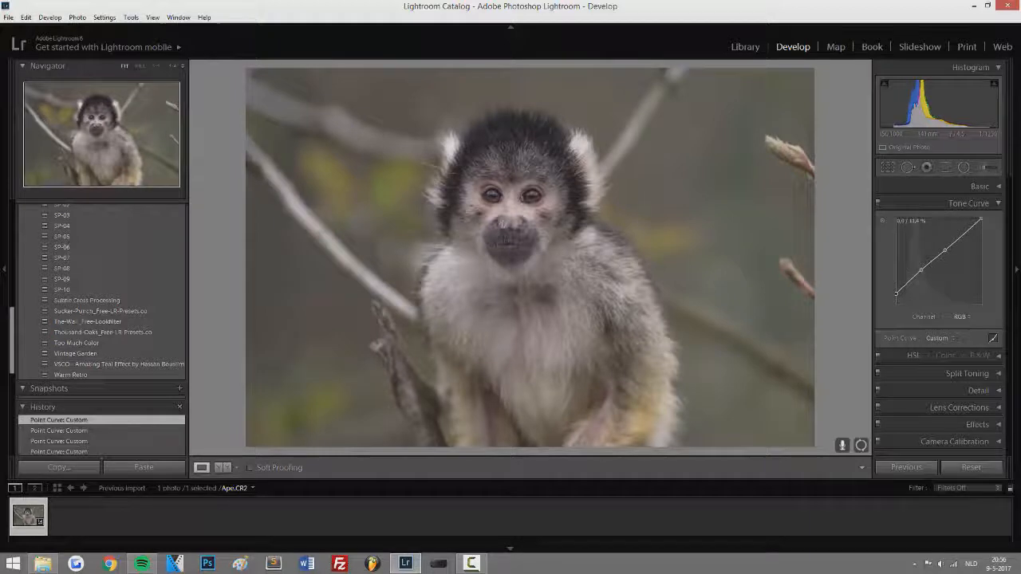
pyautogui.click(999, 204)
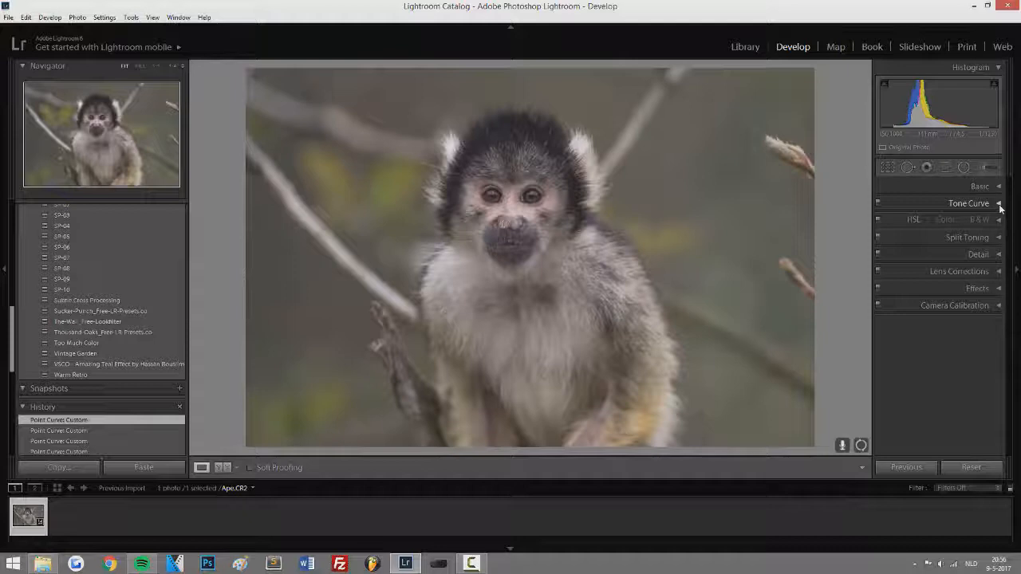
# Step: Compare the photo with and without the tone curve, ending with the curve enabled
pyautogui.click(878, 203)
pyautogui.click(877, 203)
pyautogui.click(877, 204)
pyautogui.click(878, 204)
pyautogui.click(877, 204)
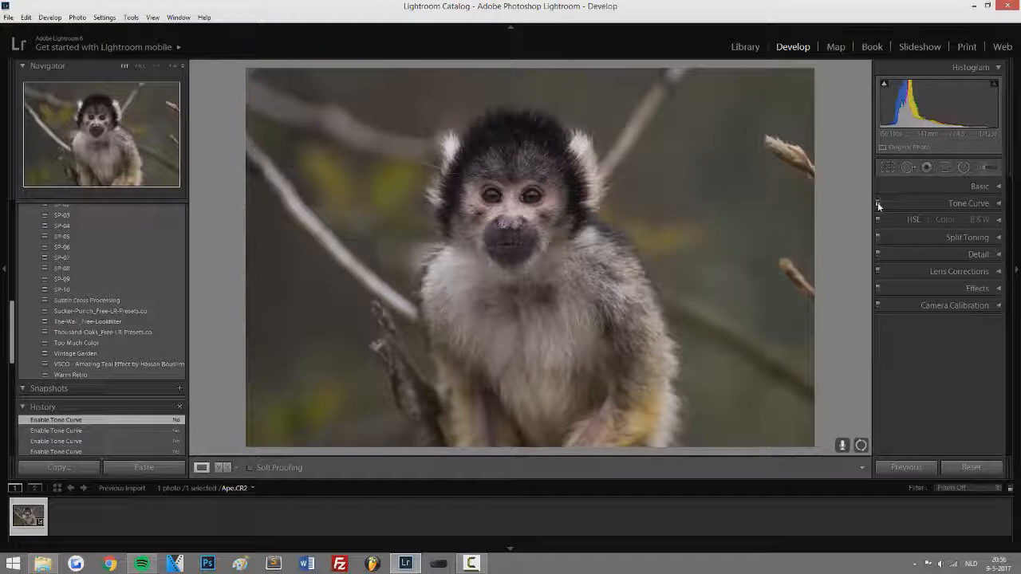
pyautogui.click(877, 203)
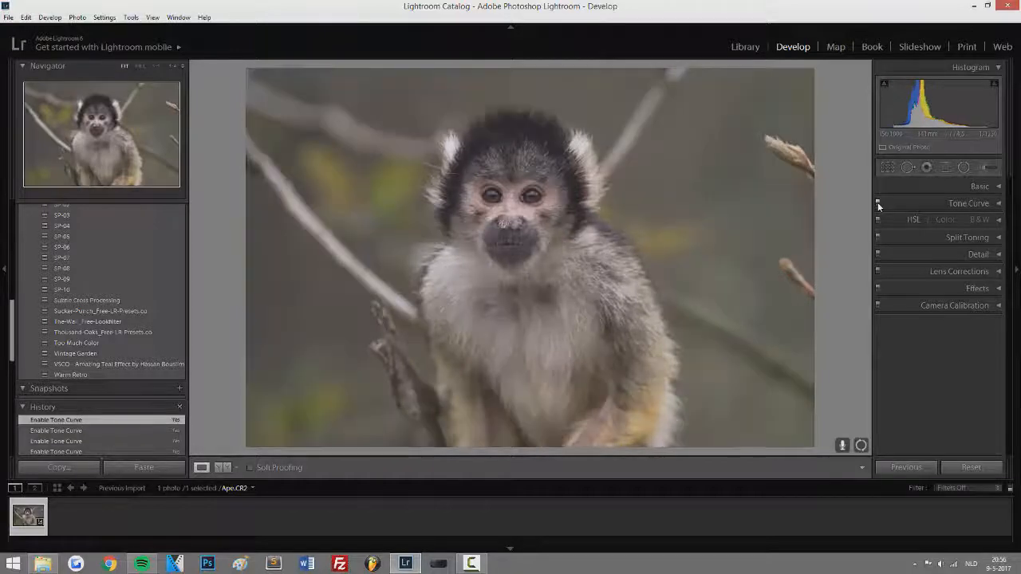
# Step: Try HSL saturation at -100 for yellow and then for green, resetting each, and collapse the HSL settings
pyautogui.click(917, 220)
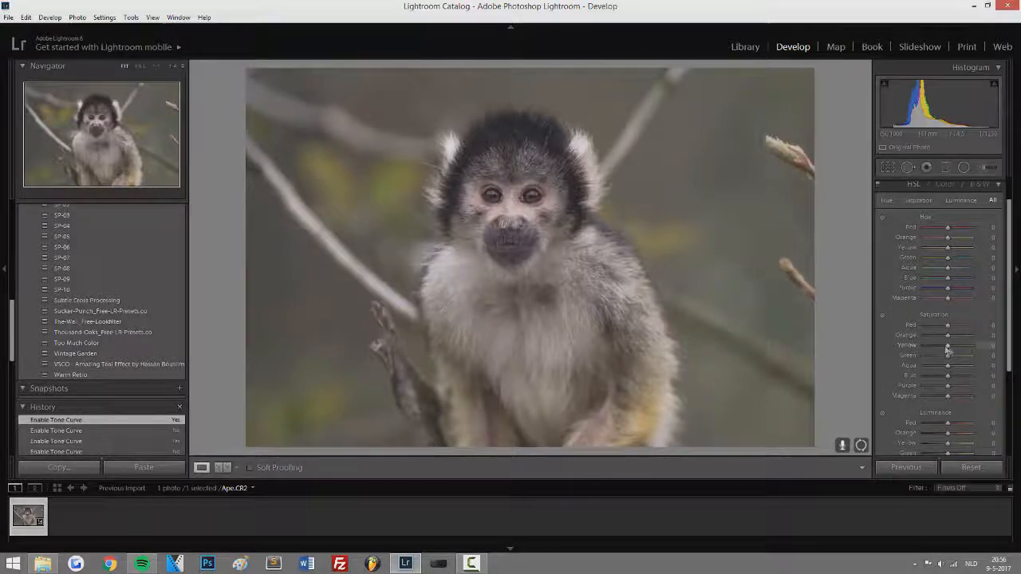
pyautogui.moveTo(948, 346); pyautogui.dragTo(895, 347)
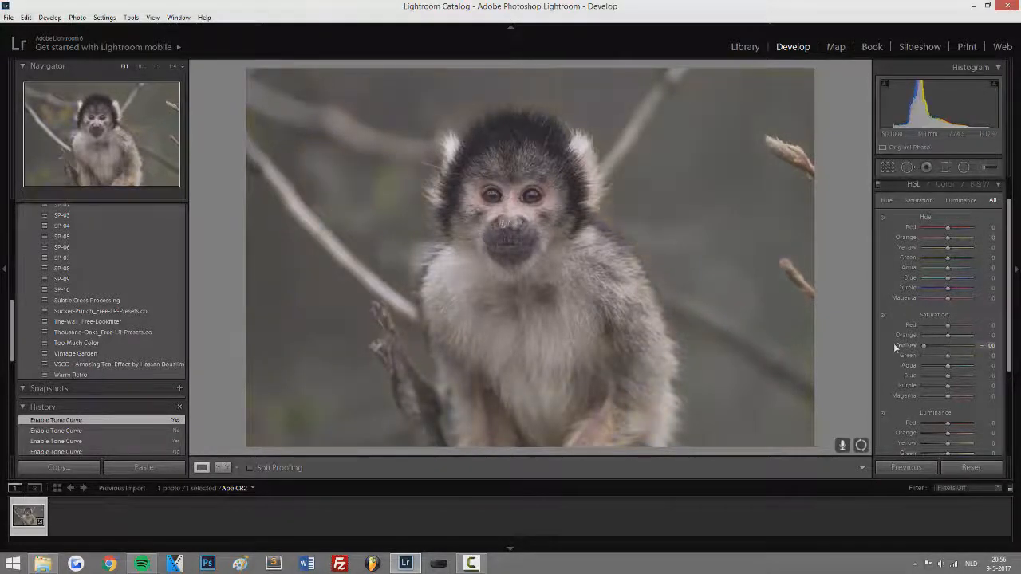
pyautogui.doubleClick(907, 344)
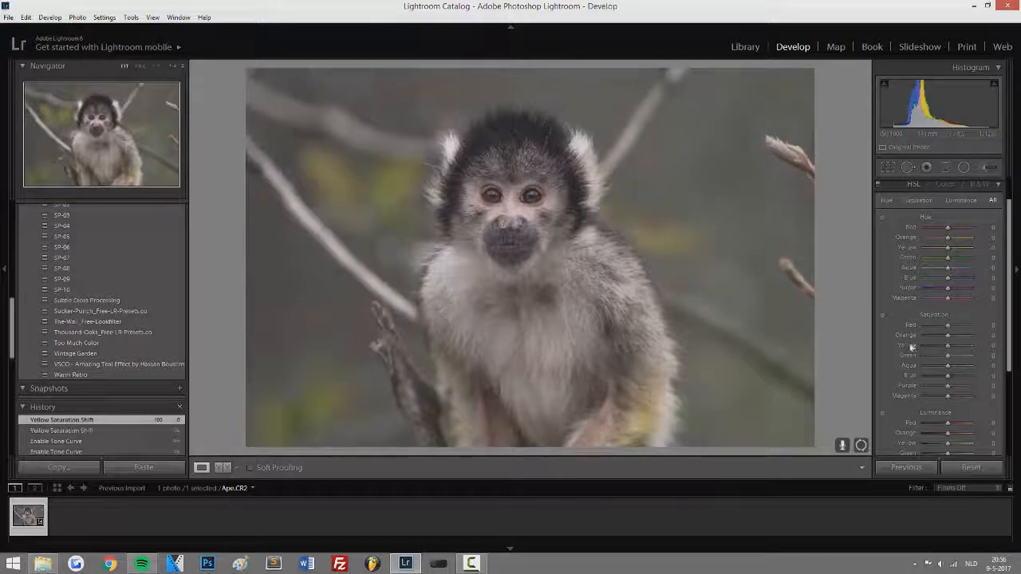
pyautogui.doubleClick(907, 358)
pyautogui.moveTo(948, 357); pyautogui.dragTo(892, 356)
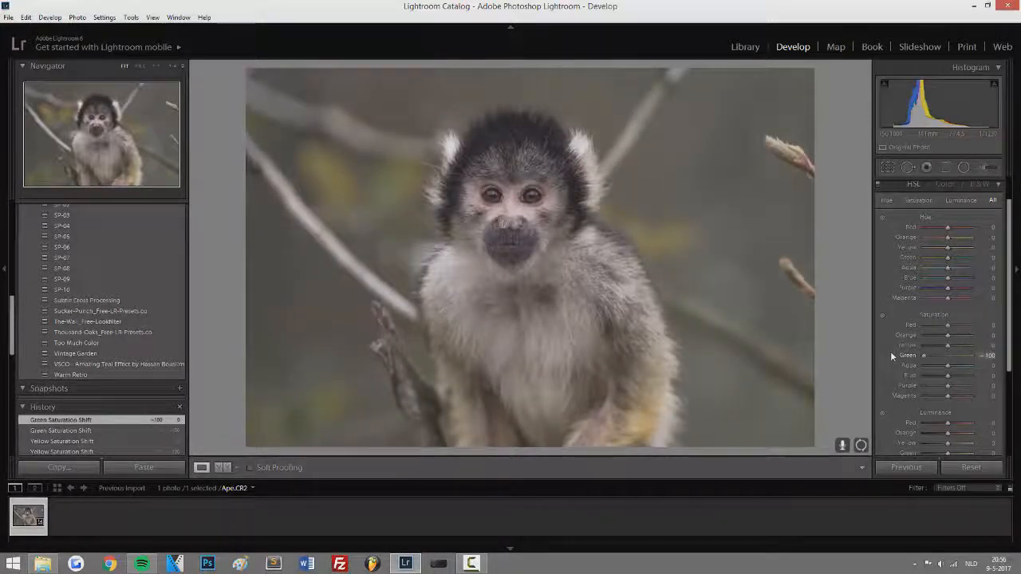
pyautogui.doubleClick(907, 355)
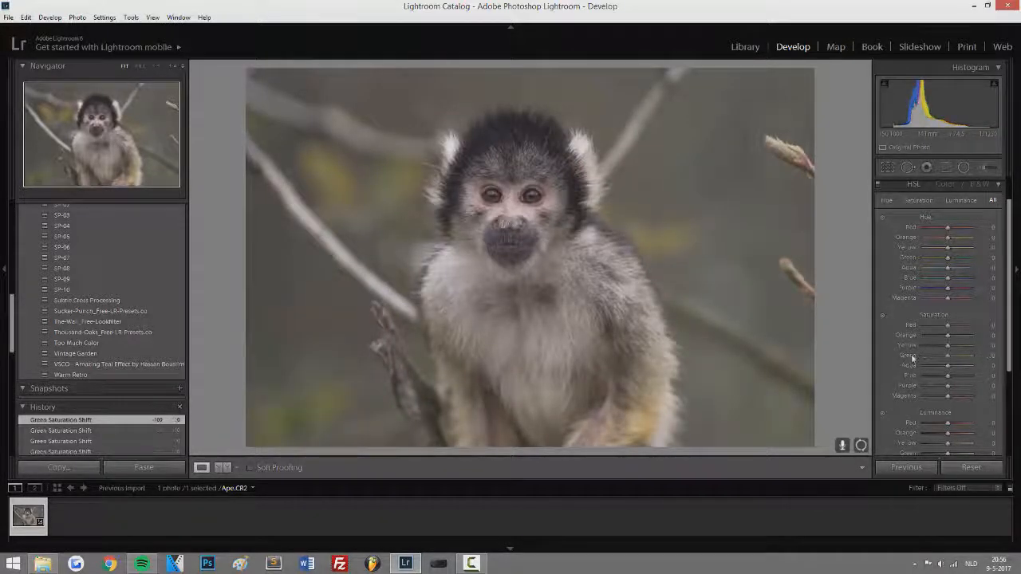
pyautogui.click(1002, 187)
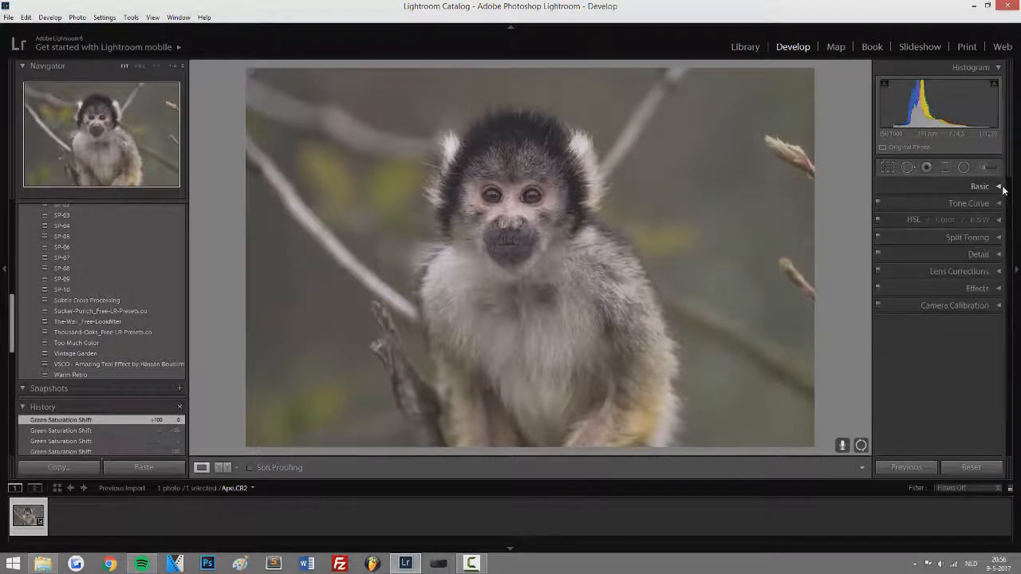
# Step: Give the split-toning highlights a warm tint with hue 41 and saturation 10
pyautogui.click(1001, 238)
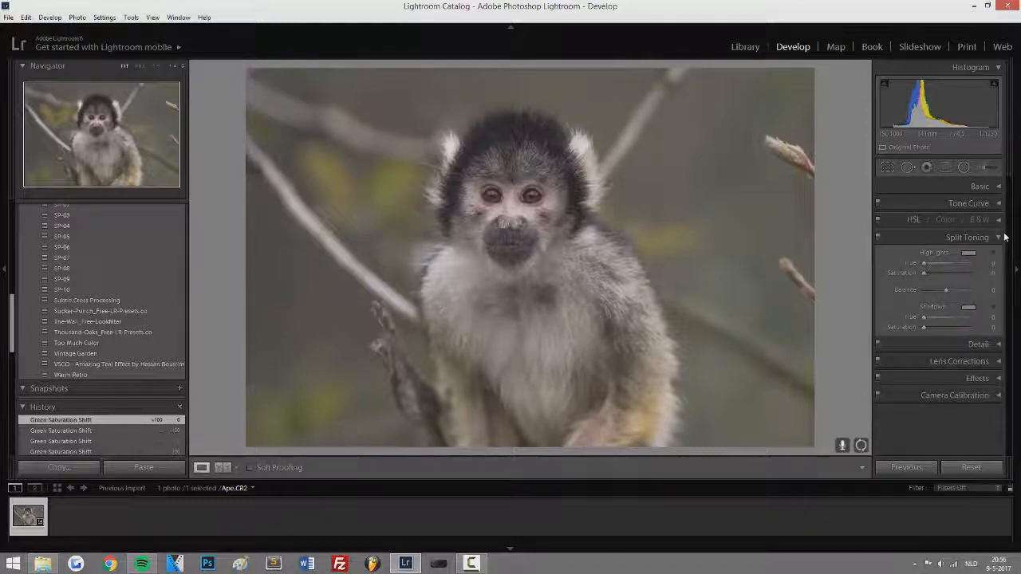
pyautogui.moveTo(928, 265); pyautogui.dragTo(933, 268)
pyautogui.click(968, 252)
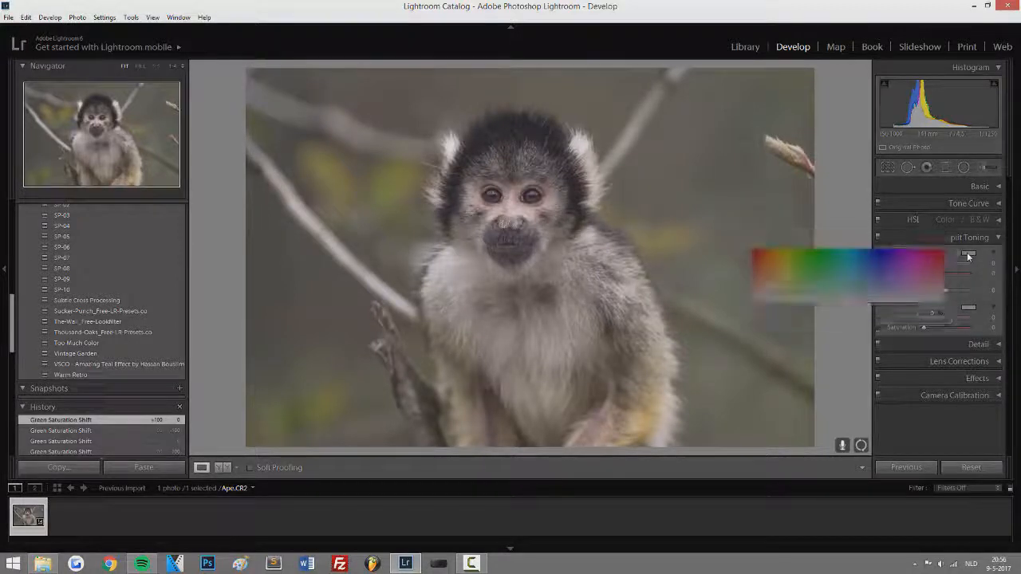
pyautogui.click(775, 285)
pyautogui.moveTo(775, 285); pyautogui.dragTo(773, 293)
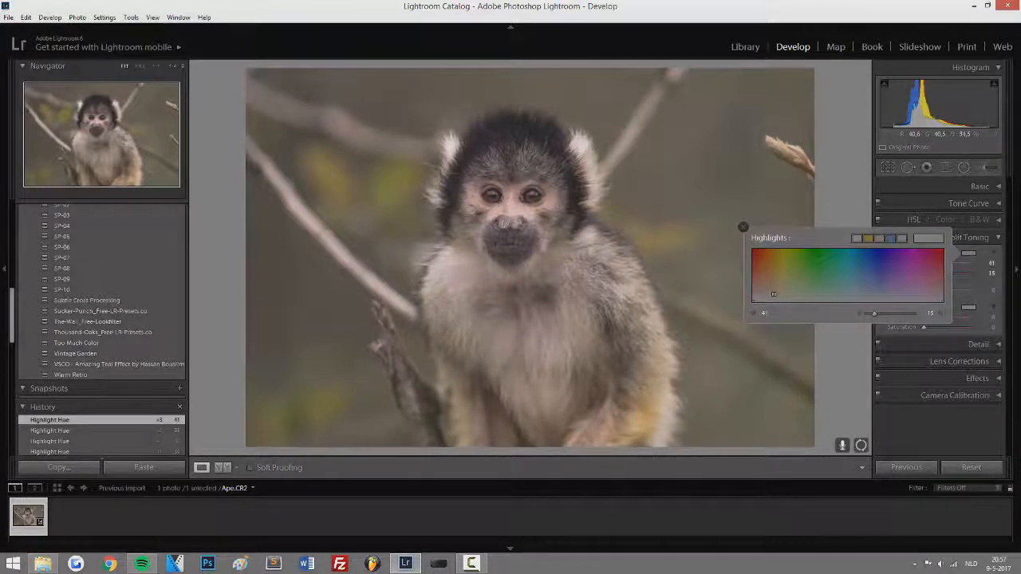
pyautogui.click(1010, 255)
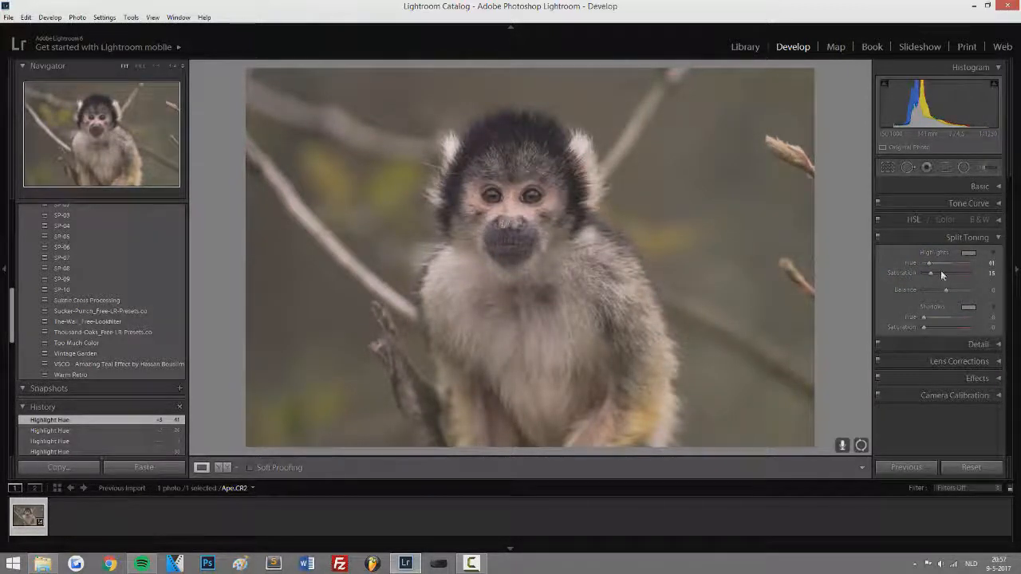
pyautogui.moveTo(928, 275); pyautogui.dragTo(929, 276)
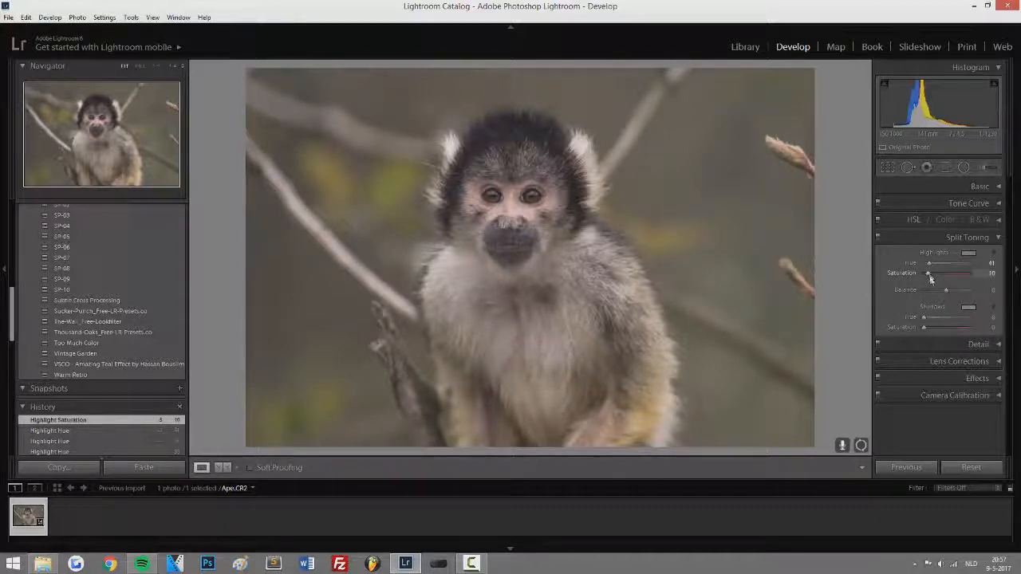
# Step: Set the split-toning shadow hue to 210 and collapse the Split Toning settings
pyautogui.click(955, 319)
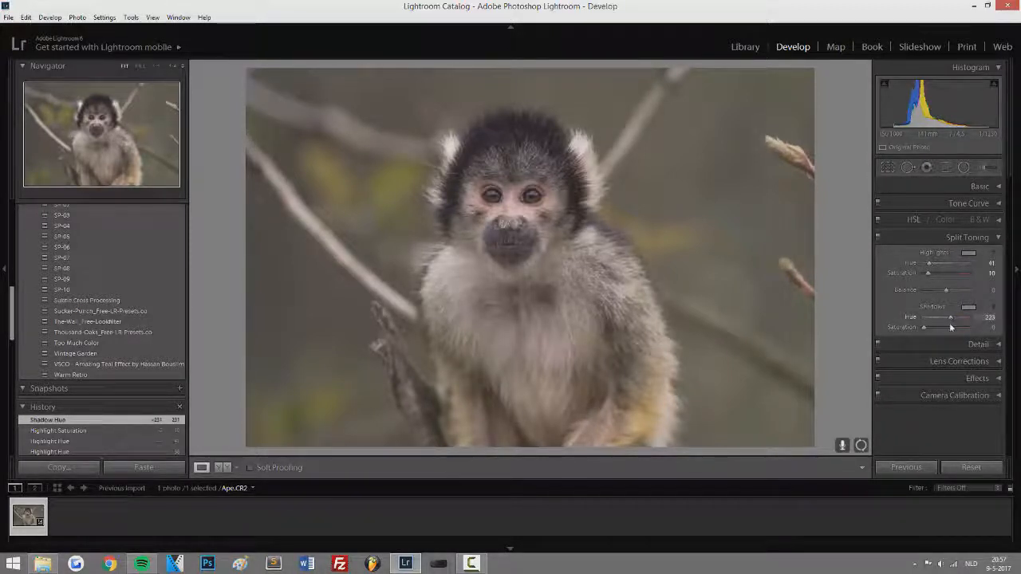
pyautogui.moveTo(949, 319); pyautogui.dragTo(949, 318)
pyautogui.click(997, 237)
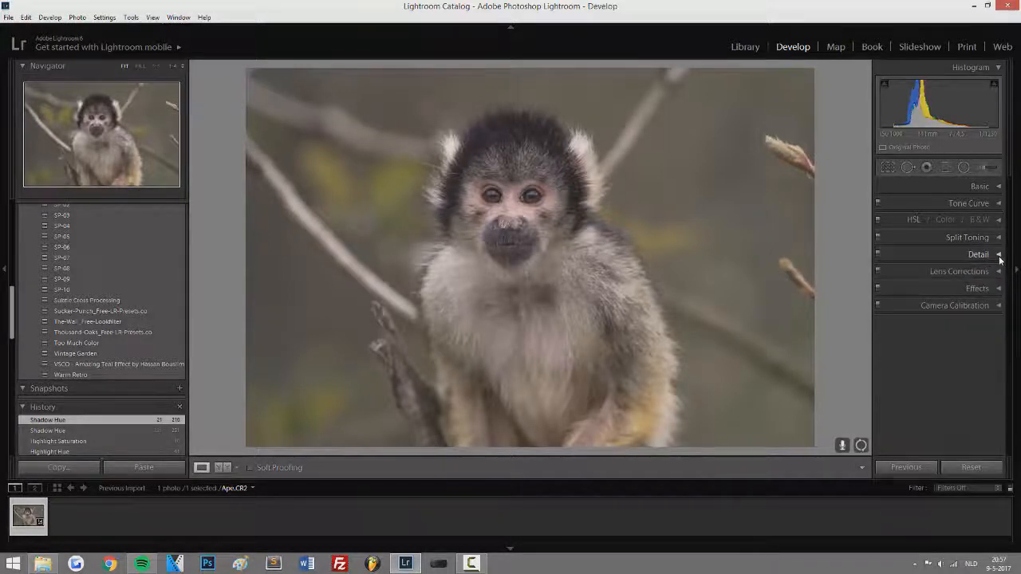
# Step: Set the sharpening amount to 57 and the luminance noise reduction to 43, and collapse the Detail settings
pyautogui.click(1000, 256)
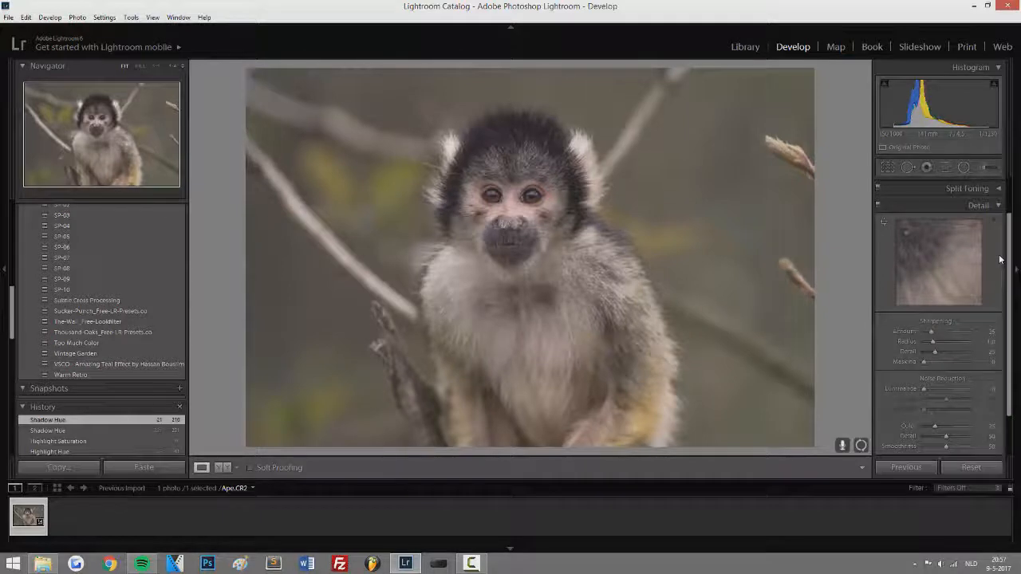
pyautogui.click(992, 331)
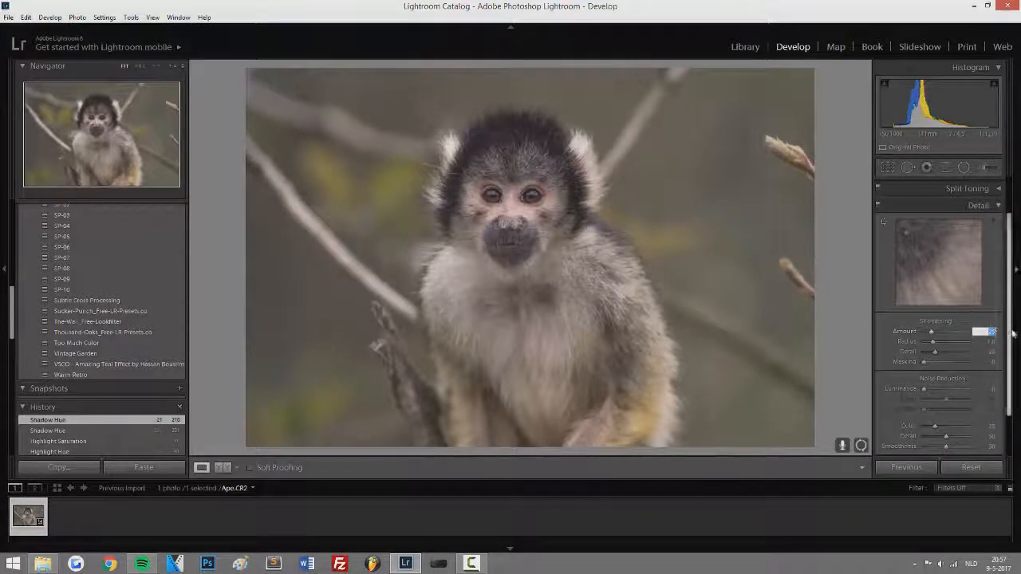
pyautogui.write('57')
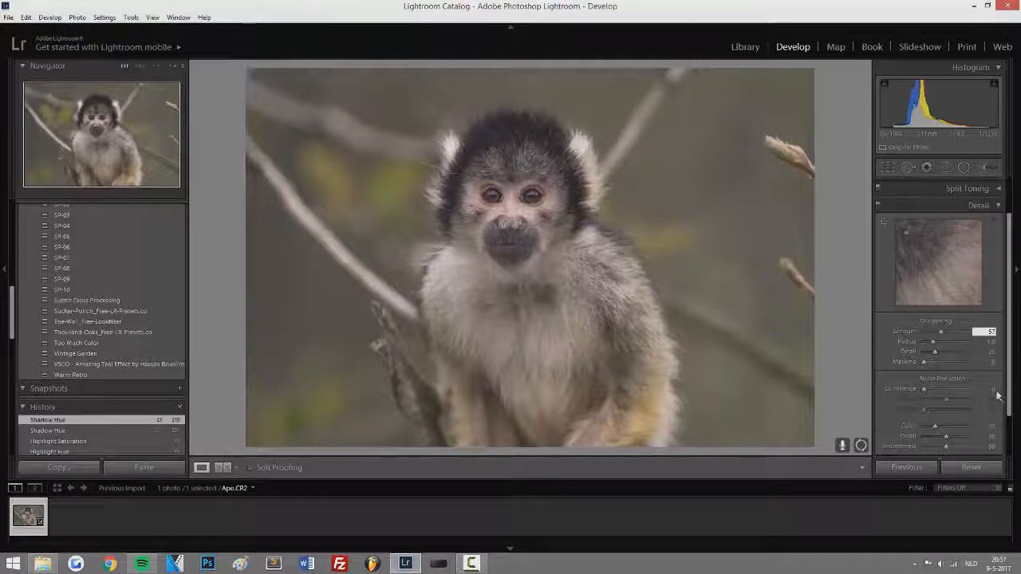
pyautogui.click(992, 390)
pyautogui.write('43')
pyautogui.press('Tab')
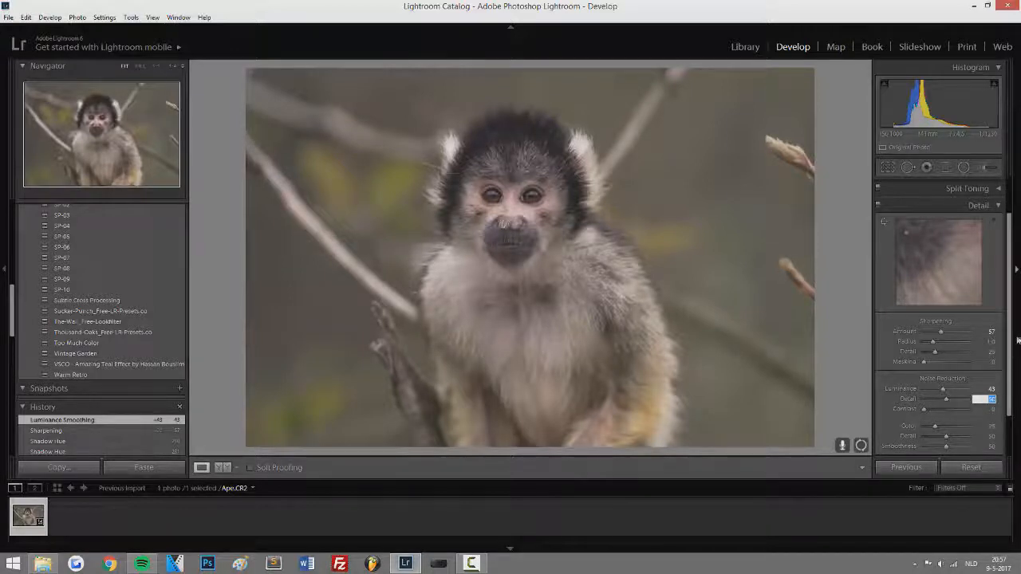
pyautogui.click(998, 208)
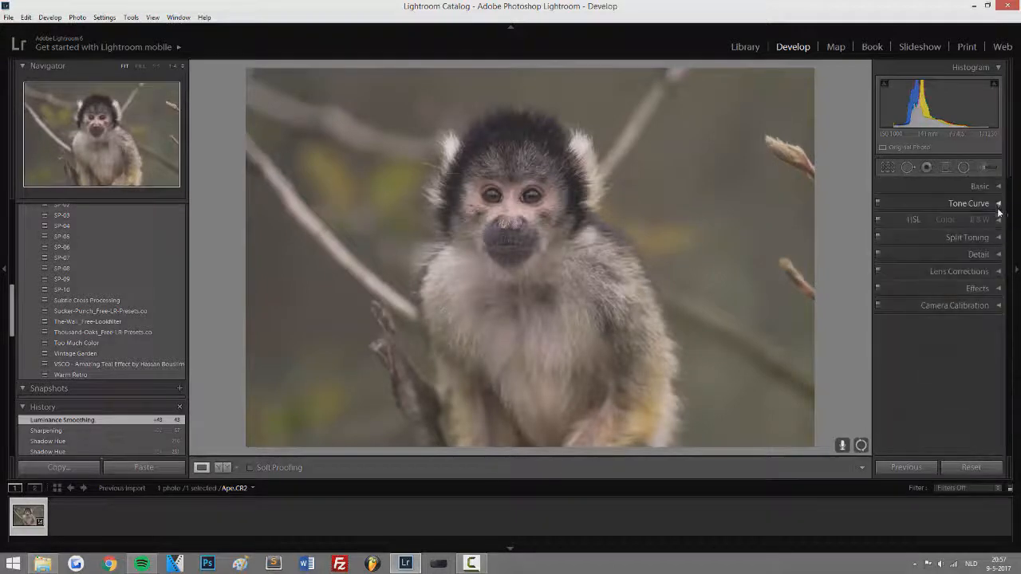
# Step: Add a subtle dark post-crop vignette with amount -7 and collapse the Effects settings
pyautogui.click(999, 273)
pyautogui.click(998, 273)
pyautogui.click(1001, 289)
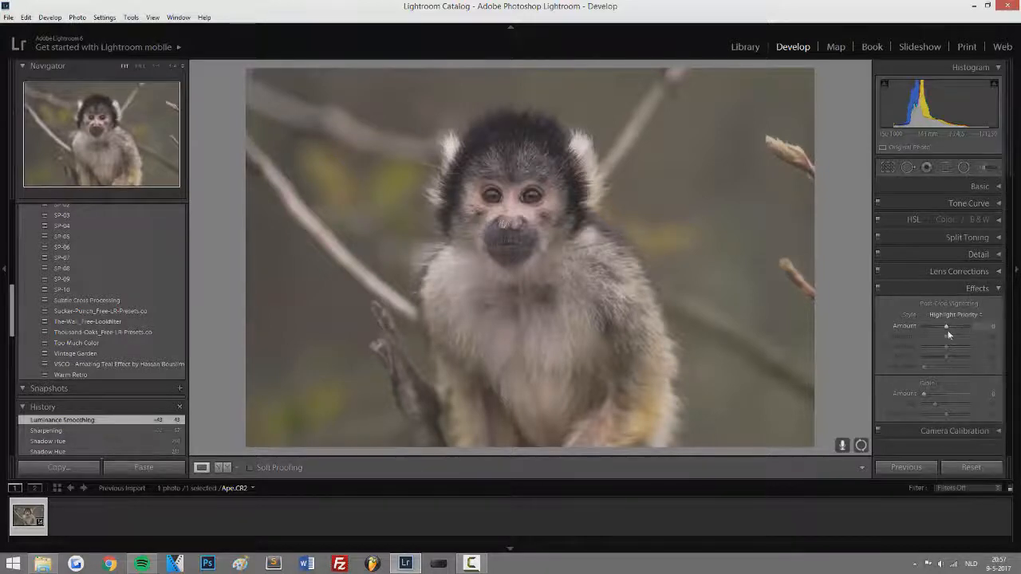
pyautogui.moveTo(945, 326); pyautogui.dragTo(945, 326)
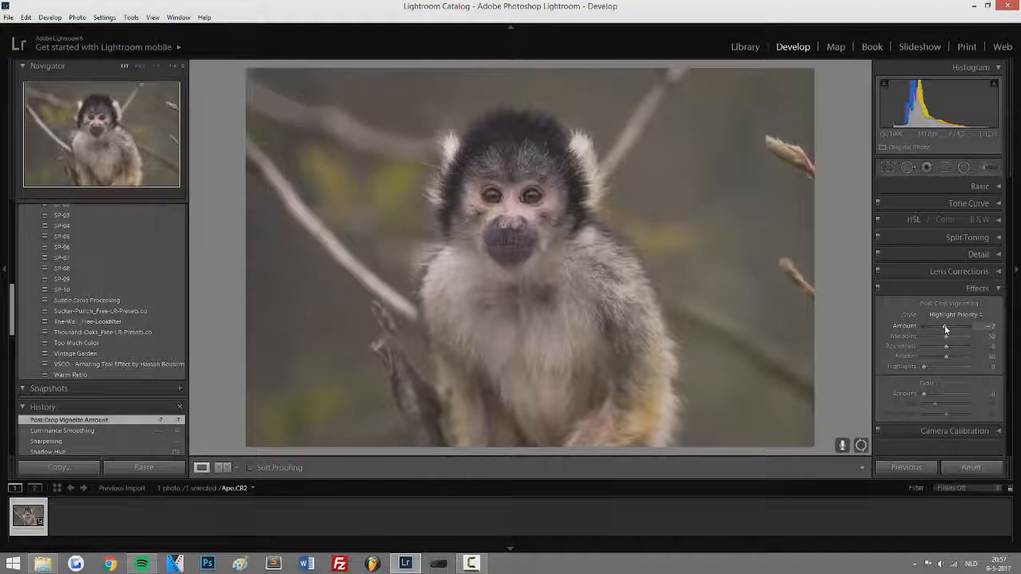
pyautogui.click(998, 289)
# Step: In the camera calibration, set the red primary hue to +100 and its saturation to +38
pyautogui.click(998, 306)
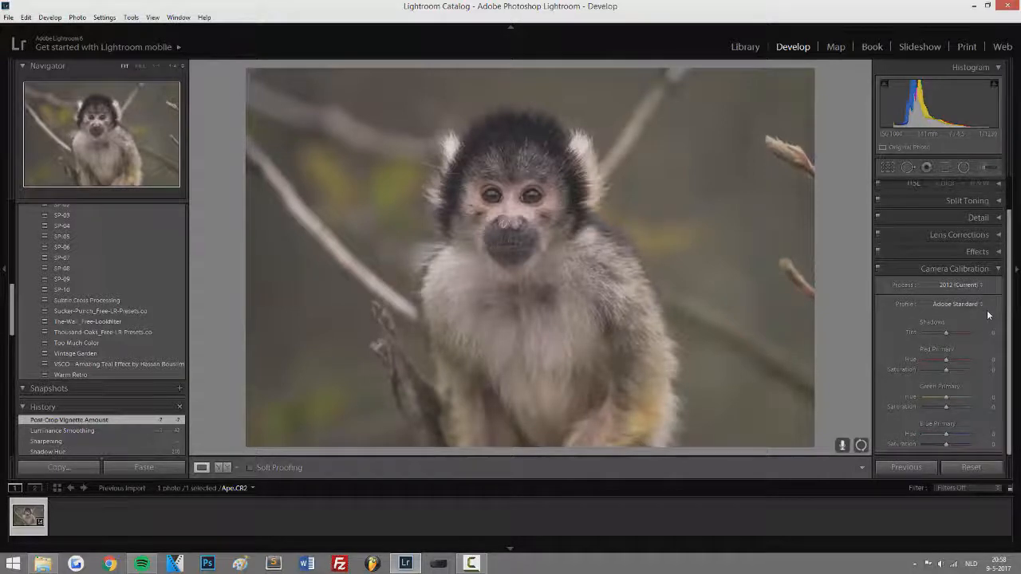
pyautogui.moveTo(947, 360); pyautogui.dragTo(990, 366)
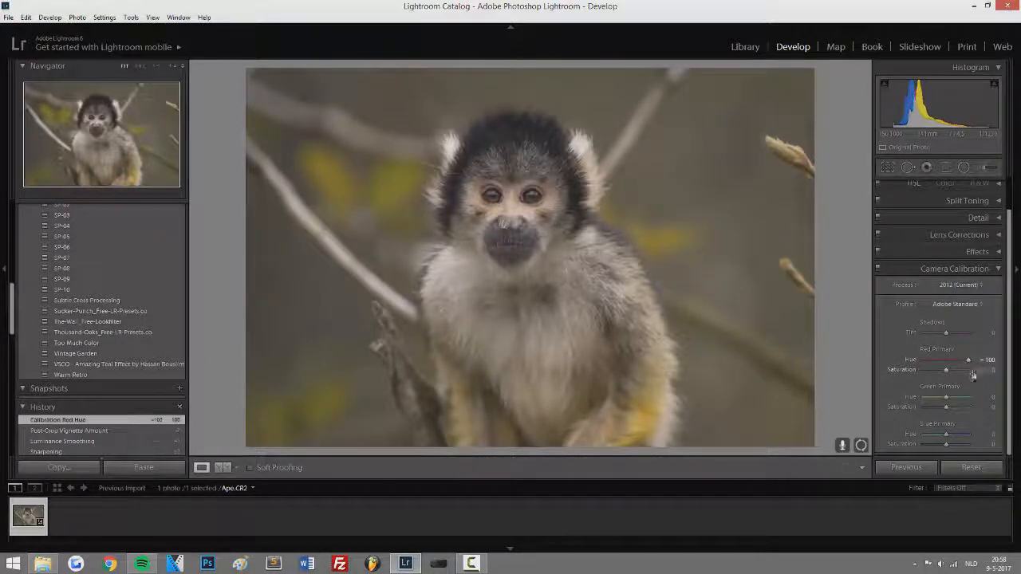
pyautogui.doubleClick(913, 361)
pyautogui.moveTo(947, 361)
pyautogui.mouseDown()
pyautogui.moveTo(983, 363)
pyautogui.moveTo(956, 369)
pyautogui.mouseUp()
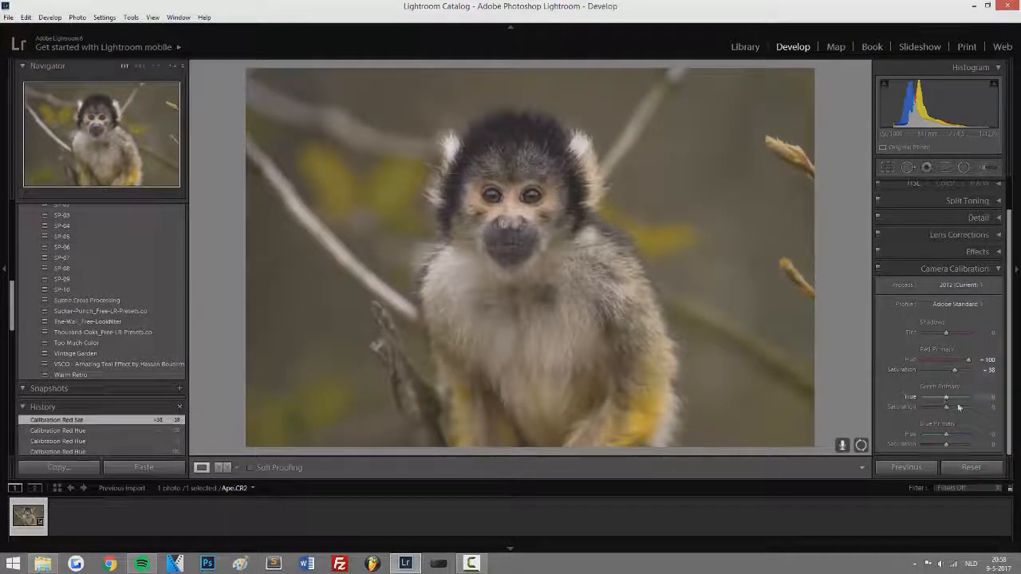
# Step: Set the green primary hue to +81, raise the red primary saturation to +71, and collapse the Camera Calibration settings
pyautogui.moveTo(947, 403); pyautogui.dragTo(965, 399)
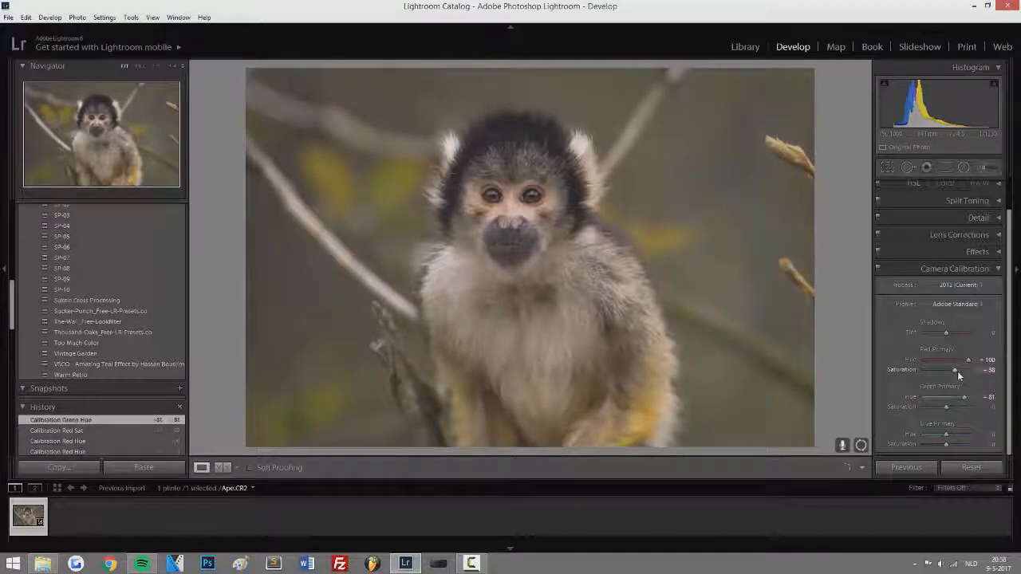
pyautogui.doubleClick(911, 398)
pyautogui.moveTo(947, 399); pyautogui.dragTo(962, 373)
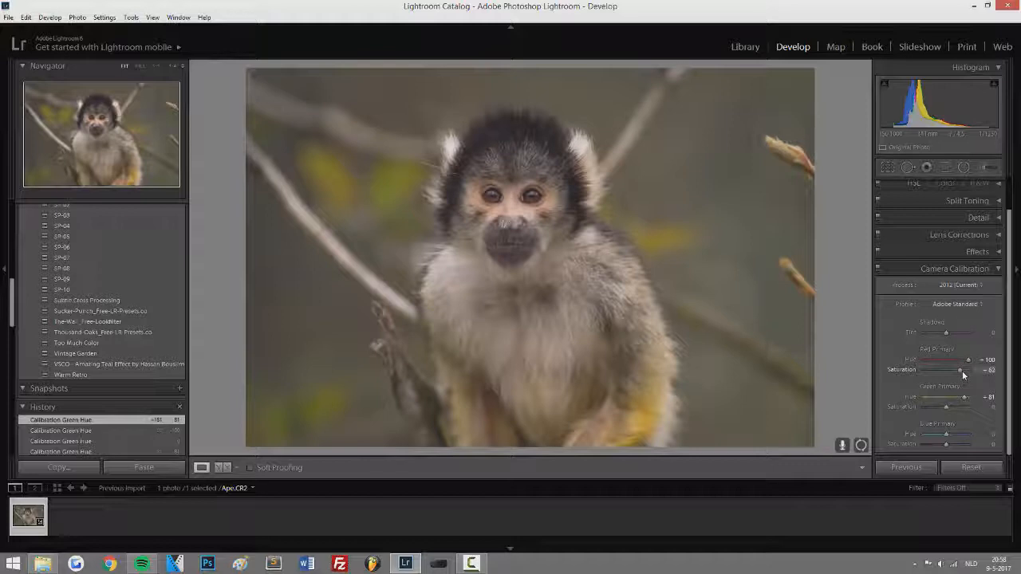
pyautogui.moveTo(964, 370); pyautogui.dragTo(965, 370)
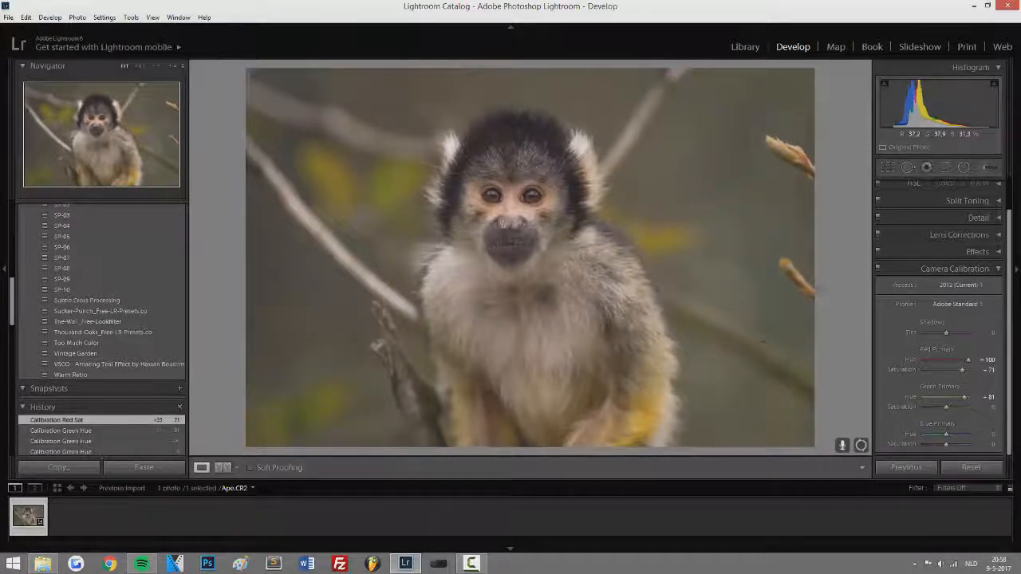
pyautogui.click(998, 269)
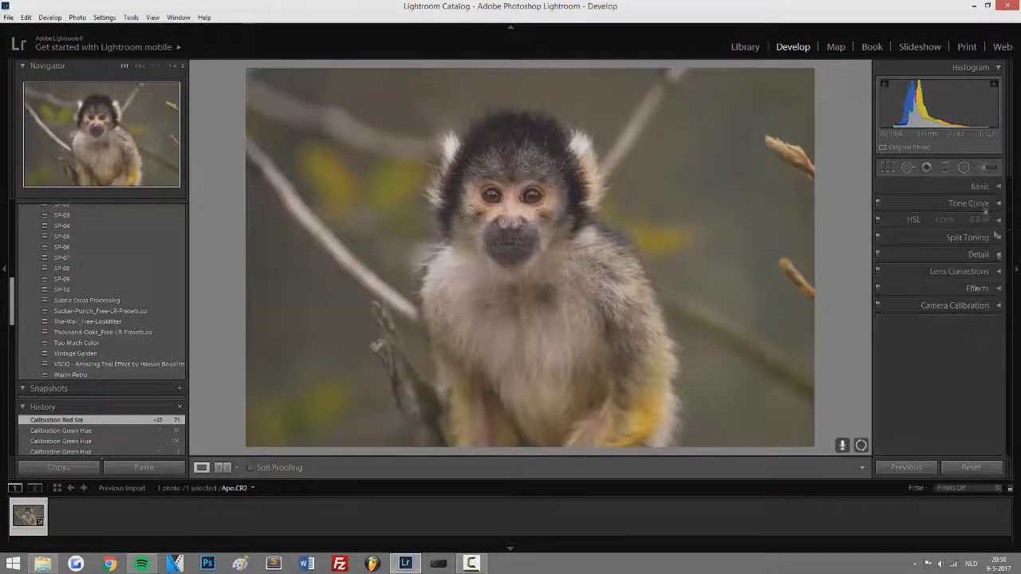
# Step: Activate the Adjustment Brush and set its size to 16 and feather to 0
pyautogui.click(988, 167)
pyautogui.press('z')
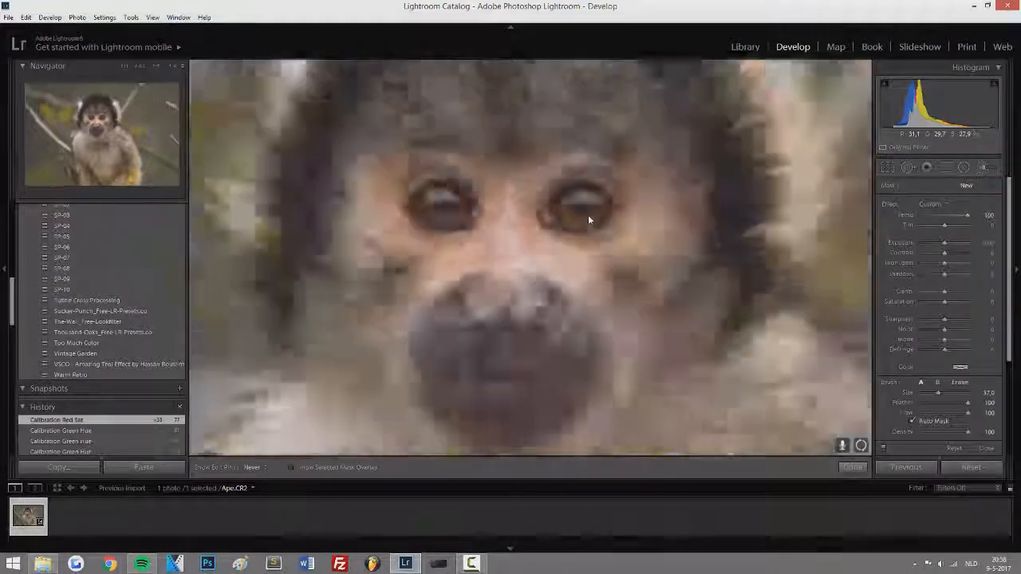
pyautogui.press('z')
pyautogui.scroll(-7, 494, 199)
pyautogui.scroll(-4, 944, 400)
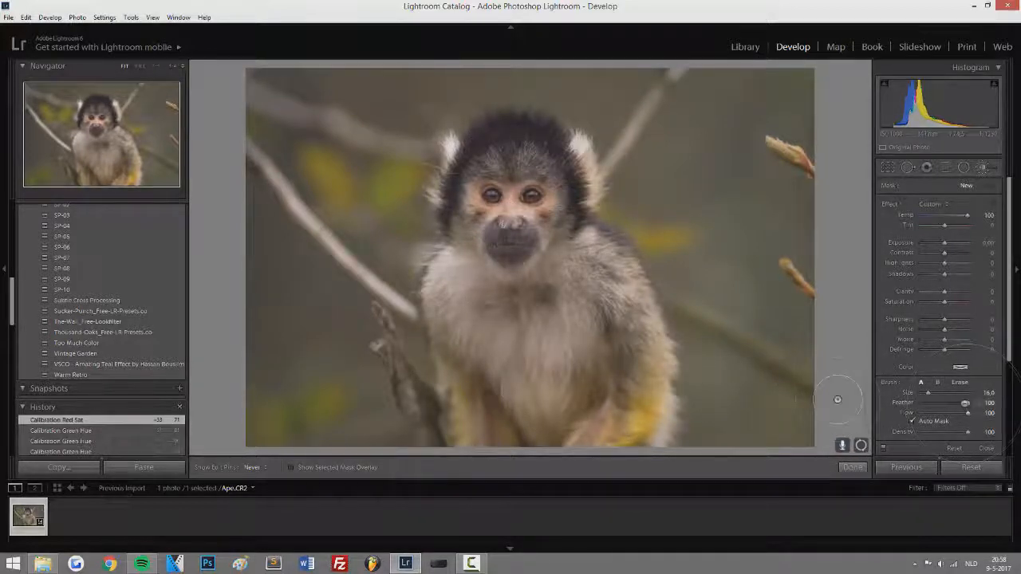
pyautogui.moveTo(965, 402); pyautogui.dragTo(921, 403)
# Step: Resize the brush to 20 and paint an adjustment over the iris of the monkey's eye at the left of the face
pyautogui.press('z')
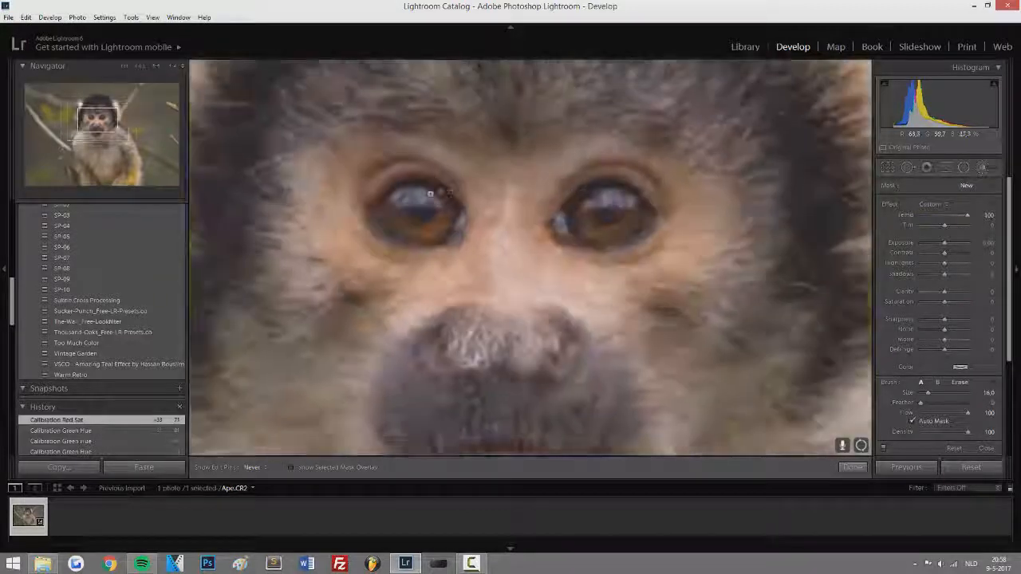
pyautogui.scroll(3, 420, 215)
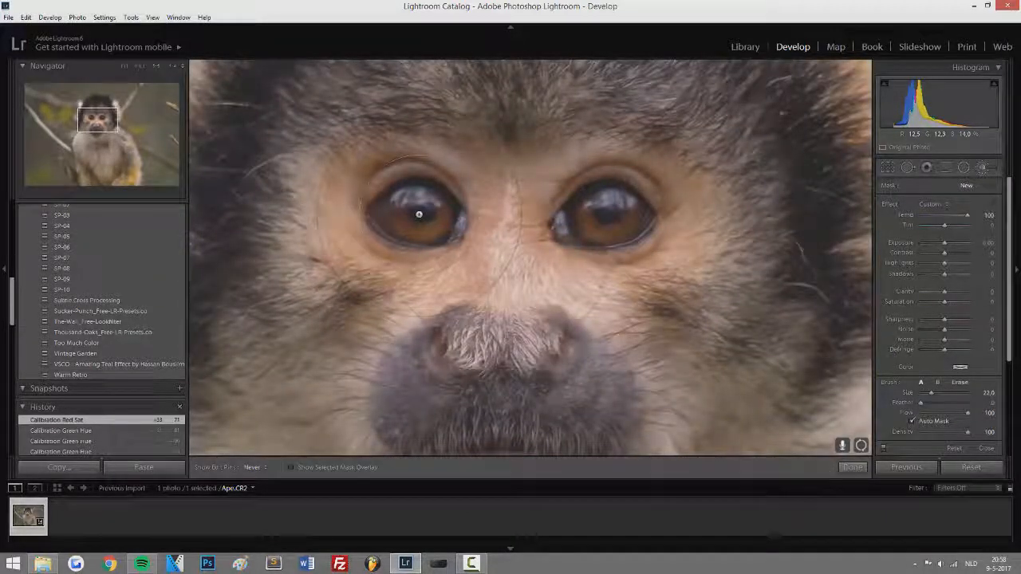
pyautogui.scroll(-1, 418, 213)
pyautogui.moveTo(420, 216); pyautogui.dragTo(423, 216)
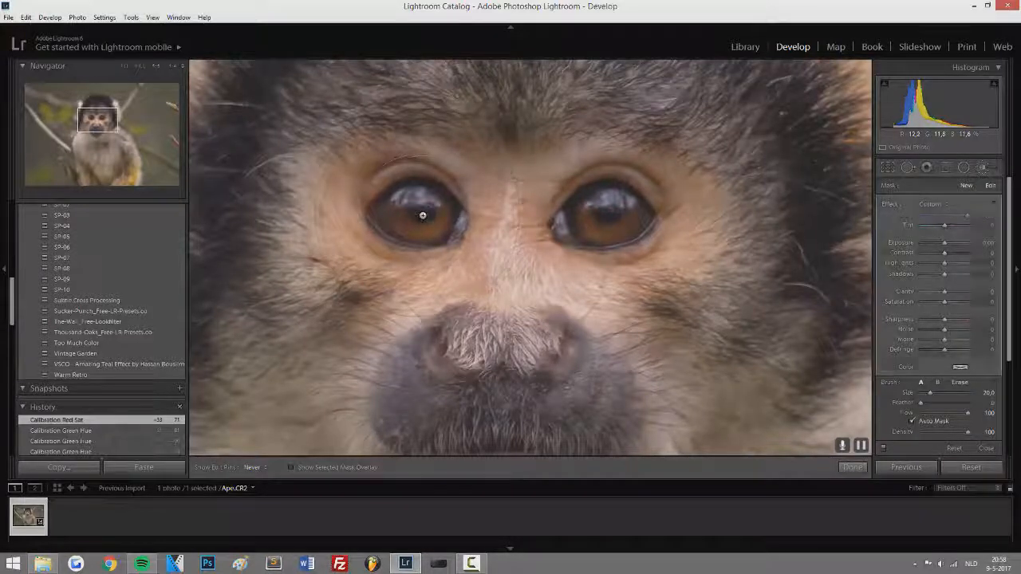
pyautogui.click(422, 216)
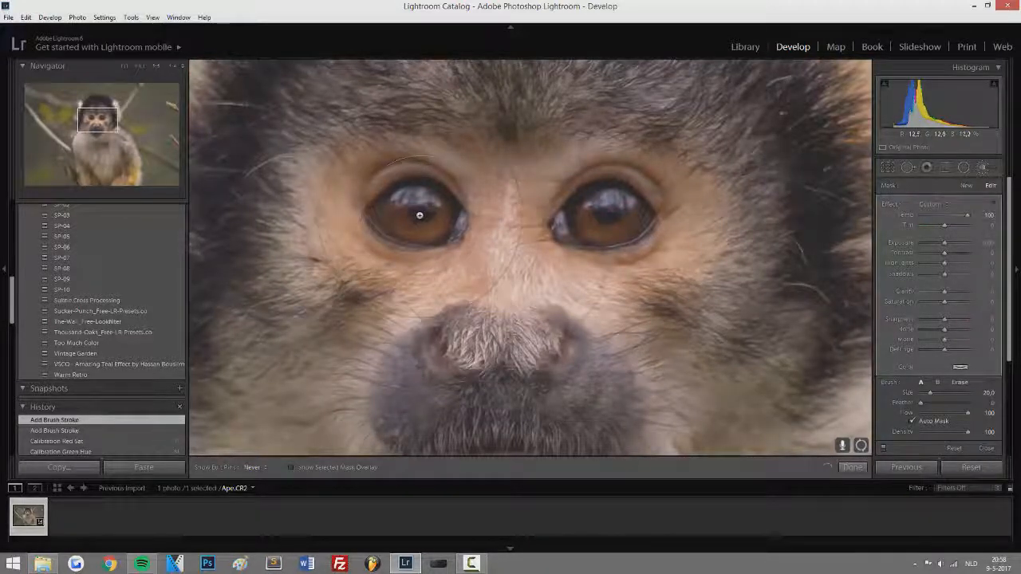
# Step: Try painting the adjustment over the iris at the right of the face with brush size 19, and set its exposure to 0.69
pyautogui.click(607, 221)
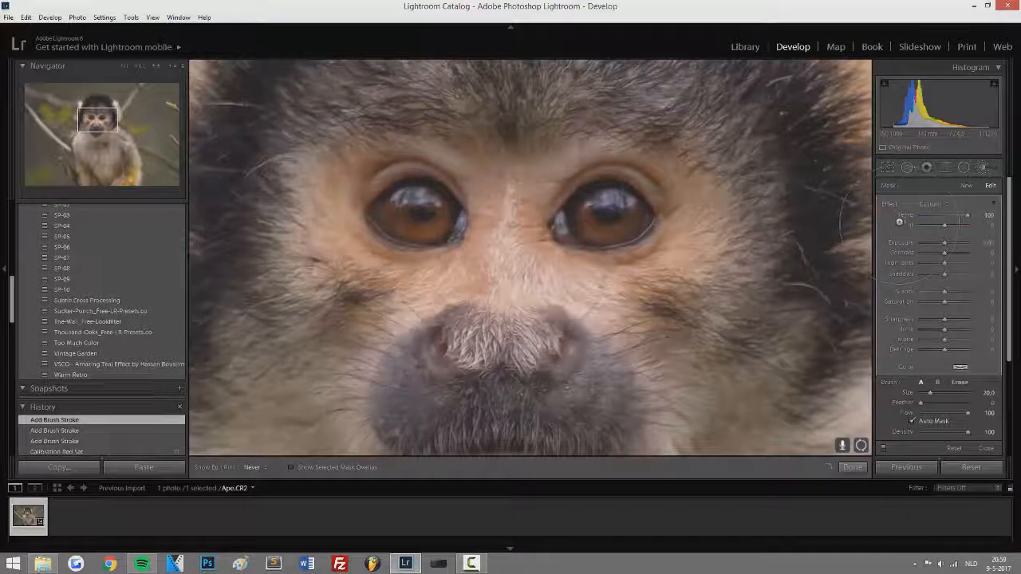
pyautogui.scroll(-1, 607, 217)
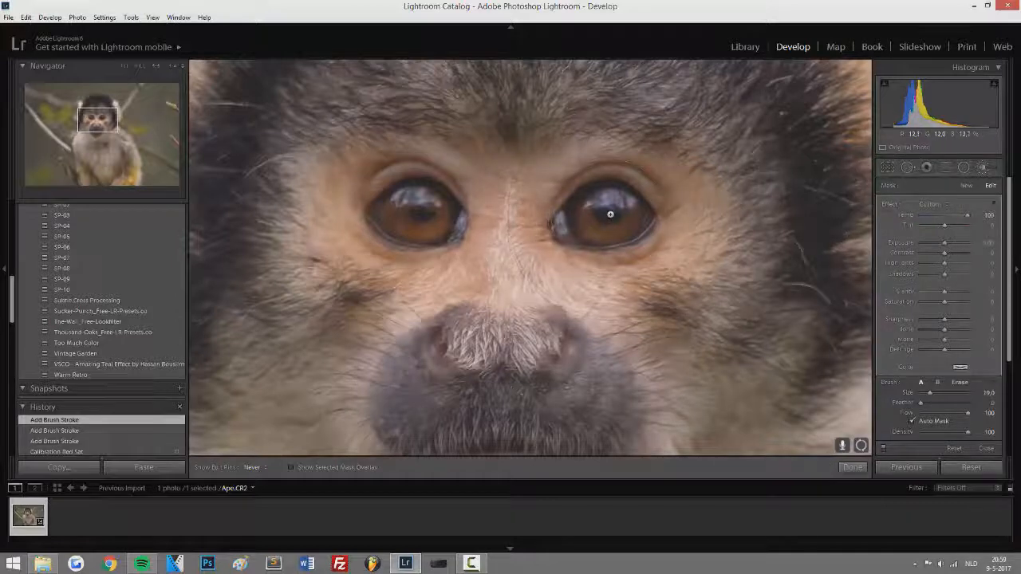
pyautogui.click(608, 215)
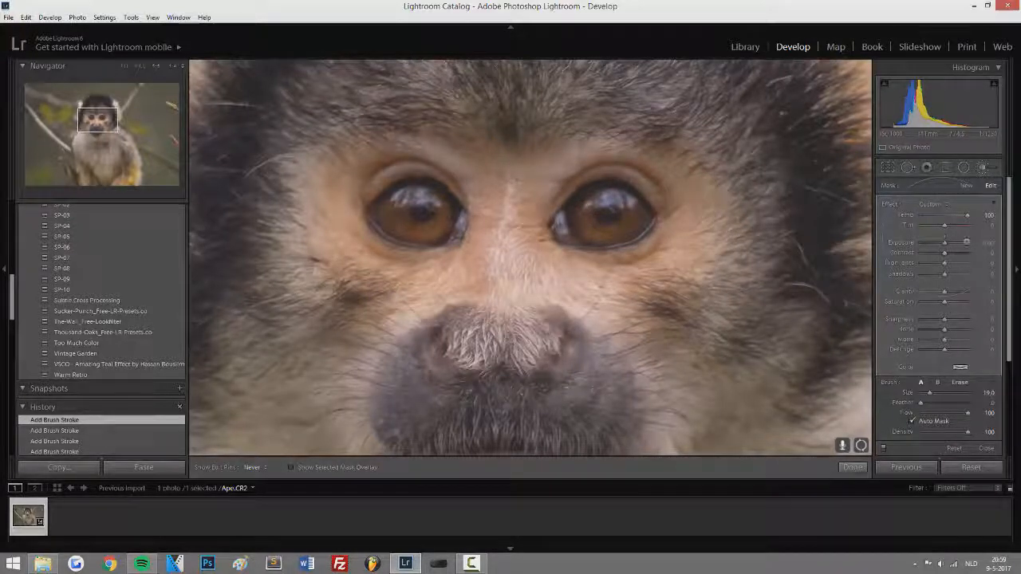
pyautogui.moveTo(943, 243); pyautogui.dragTo(948, 242)
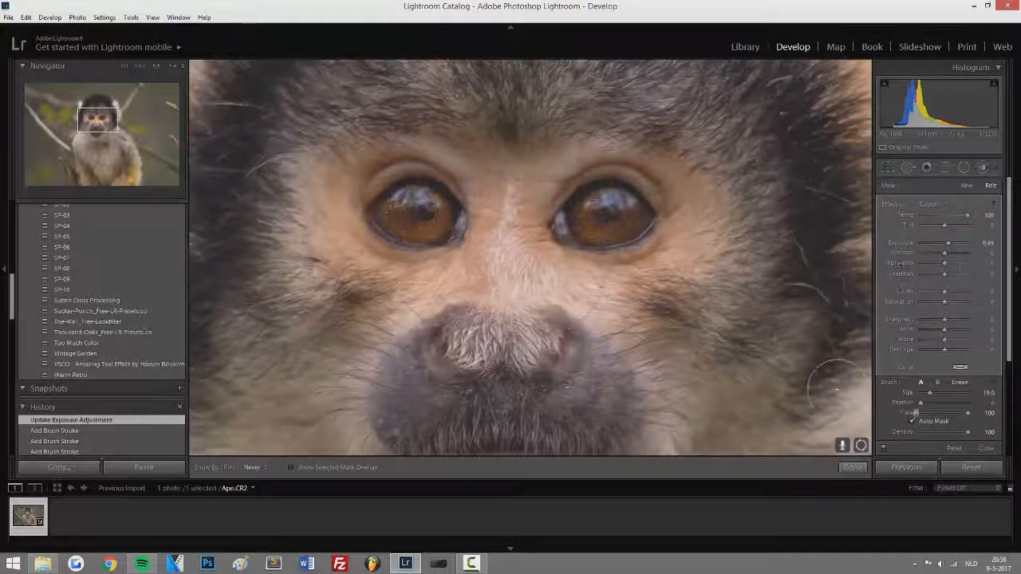
# Step: Undo the exposure change and all eye brush strokes, and turn off Auto Mask for the brush
pyautogui.hotkey('ctrl', 'z')
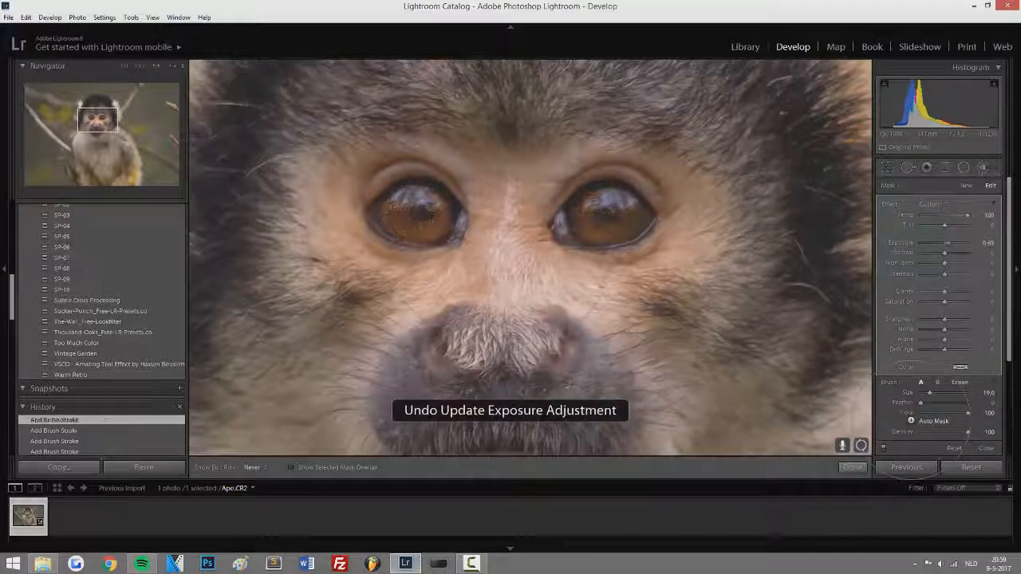
pyautogui.hotkey('ctrl', 'z')
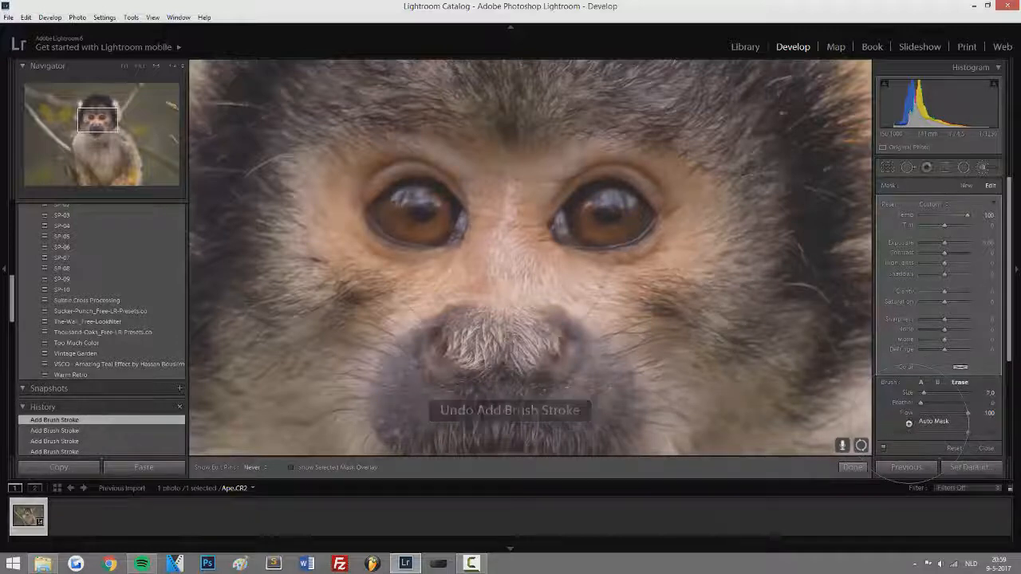
pyautogui.press('alt')
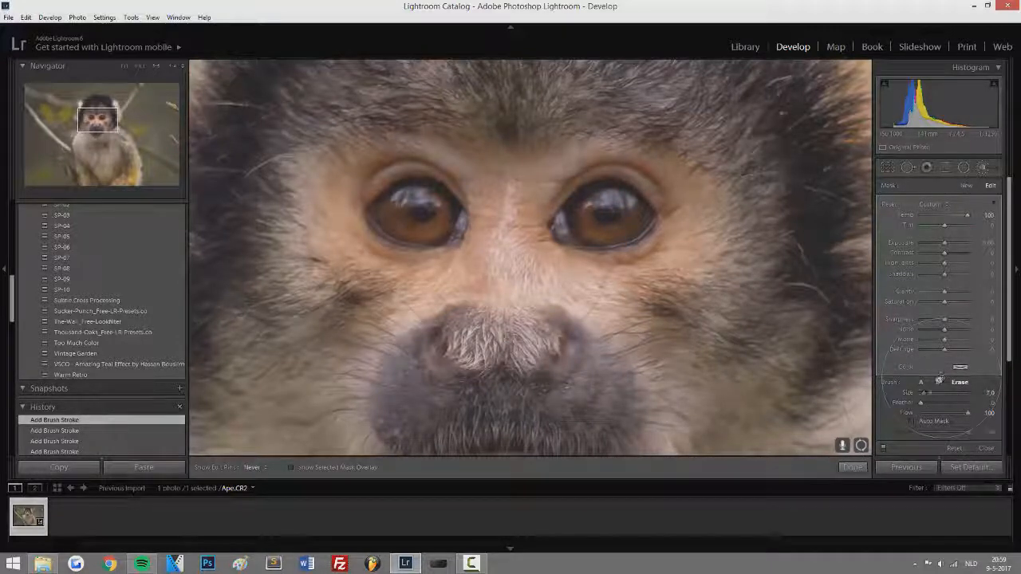
pyautogui.hotkey('ctrl', 'z')
pyautogui.hotkey('ctrl', 'z')
pyautogui.hotkey('ctrl', 'z')
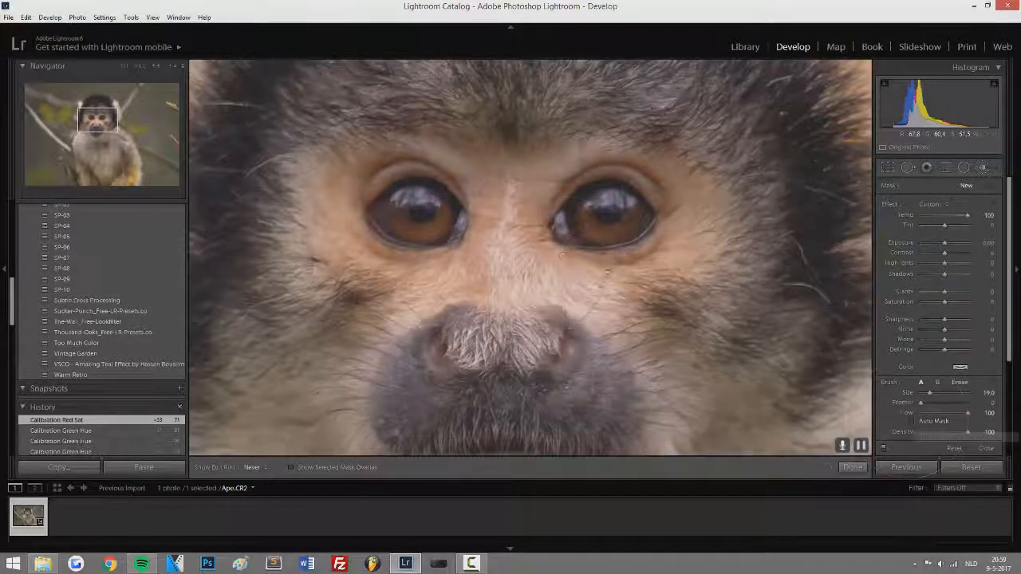
# Step: Set the brush feather to 29 and paint a new adjustment over the irises of both of the monkey's eyes
pyautogui.moveTo(414, 214); pyautogui.dragTo(421, 214)
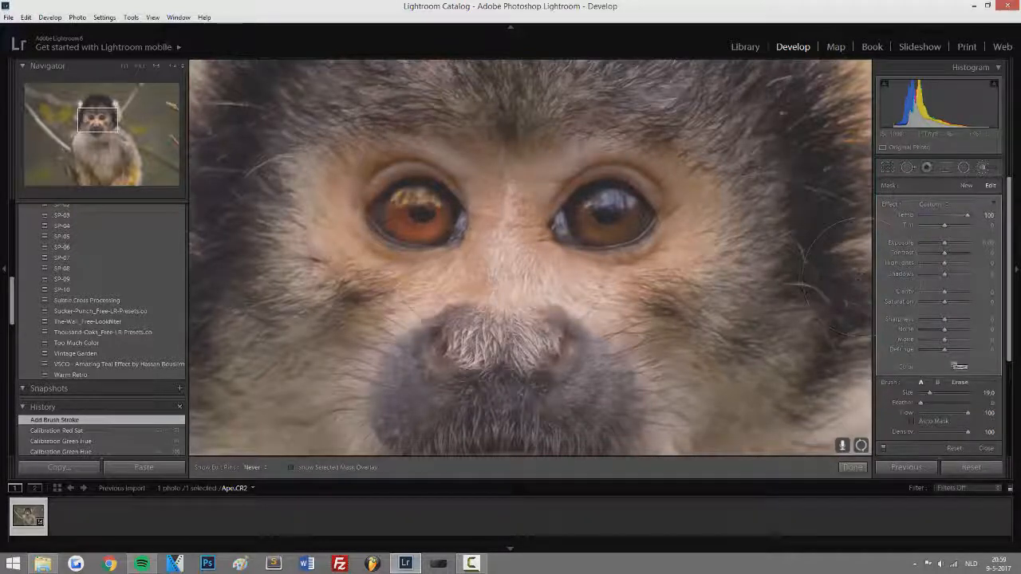
pyautogui.hotkey('ctrl', 'z')
pyautogui.moveTo(921, 402); pyautogui.dragTo(934, 402)
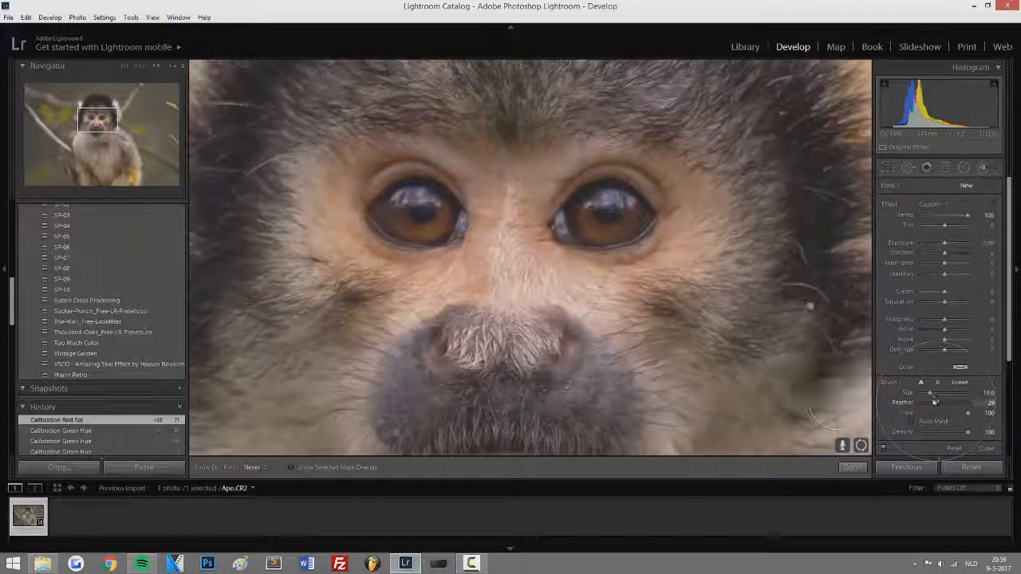
pyautogui.click(422, 215)
pyautogui.click(414, 210)
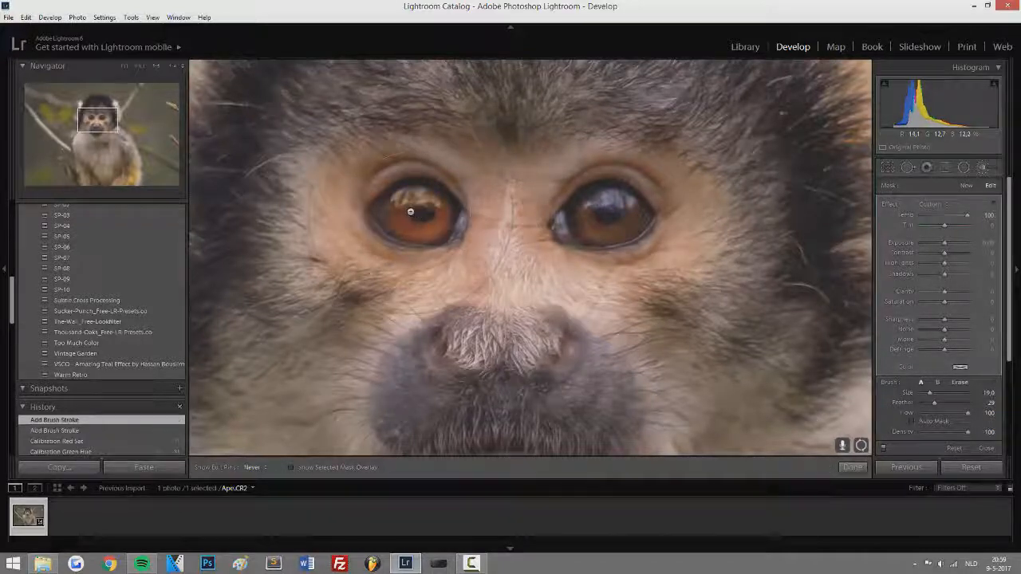
pyautogui.click(601, 217)
pyautogui.moveTo(601, 217); pyautogui.dragTo(609, 214)
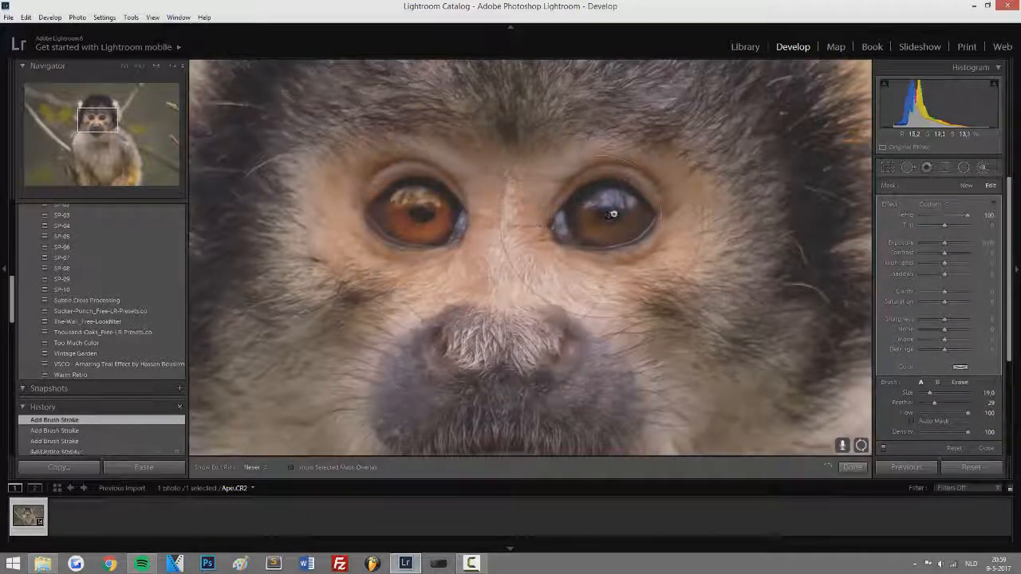
# Step: Set the eye adjustment to temperature 70, exposure 0.60, contrast 22, highlights 31, shadows -15, clarity 20 and saturation 15
pyautogui.press('z')
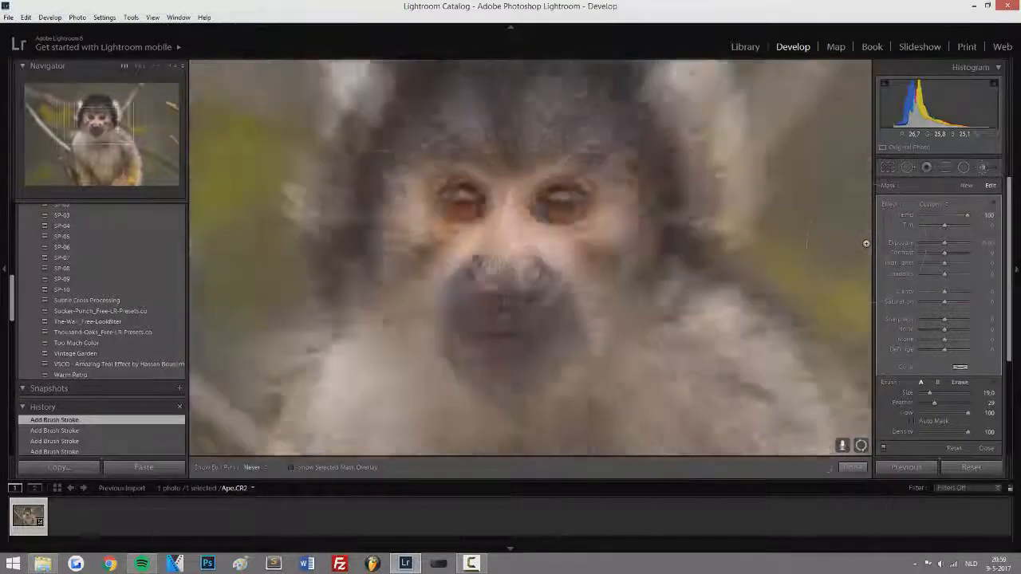
pyautogui.press('z')
pyautogui.press('z')
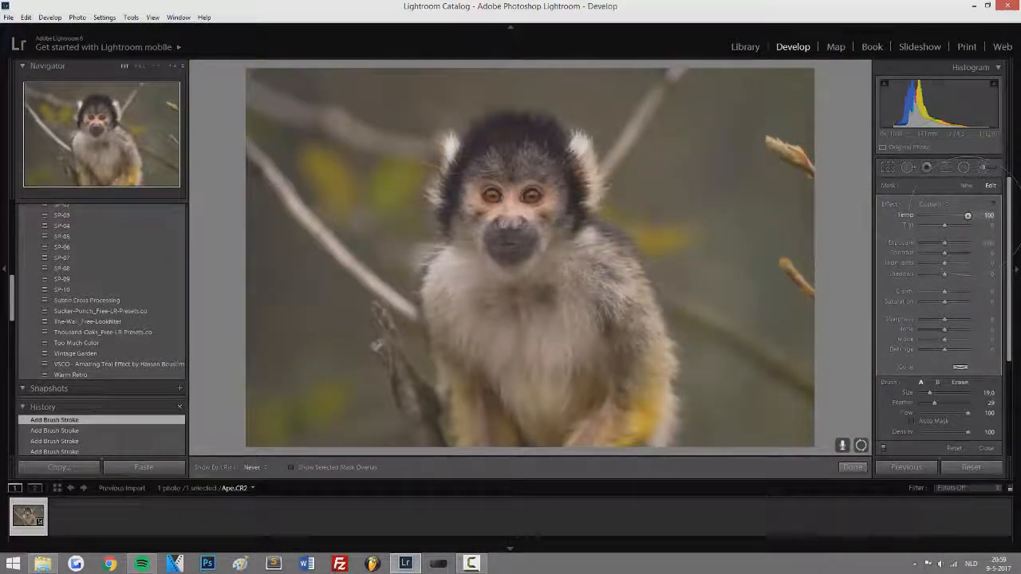
pyautogui.moveTo(967, 216); pyautogui.dragTo(861, 217)
pyautogui.moveTo(978, 215)
pyautogui.mouseDown()
pyautogui.moveTo(961, 216)
pyautogui.moveTo(950, 241)
pyautogui.mouseUp()
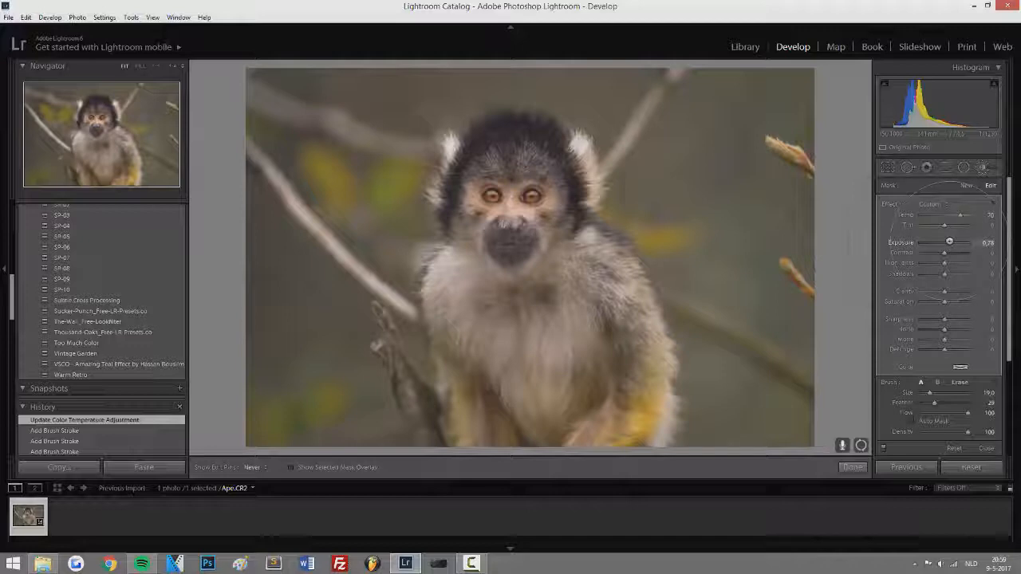
pyautogui.moveTo(949, 241); pyautogui.dragTo(958, 292)
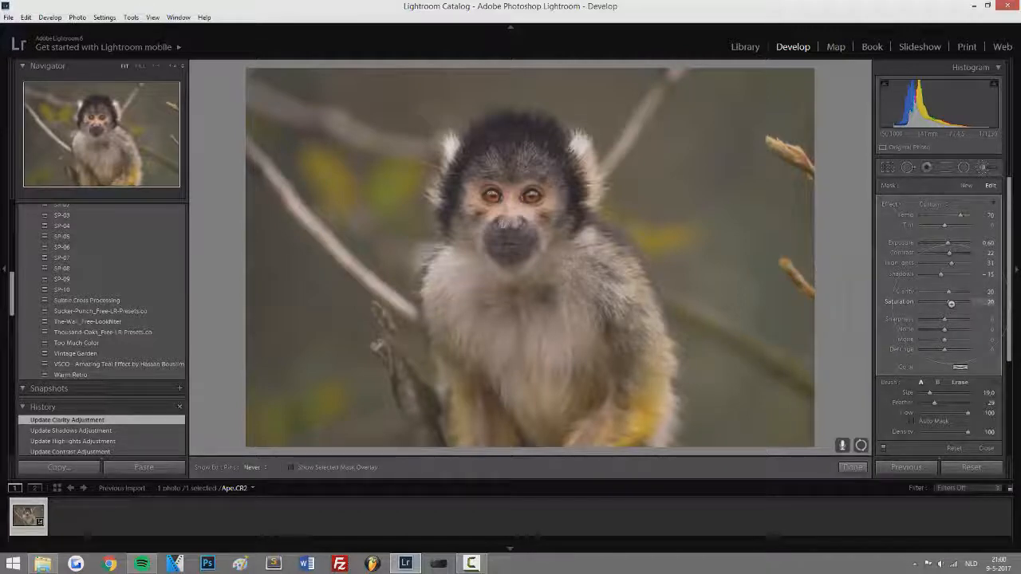
pyautogui.moveTo(950, 303); pyautogui.dragTo(948, 303)
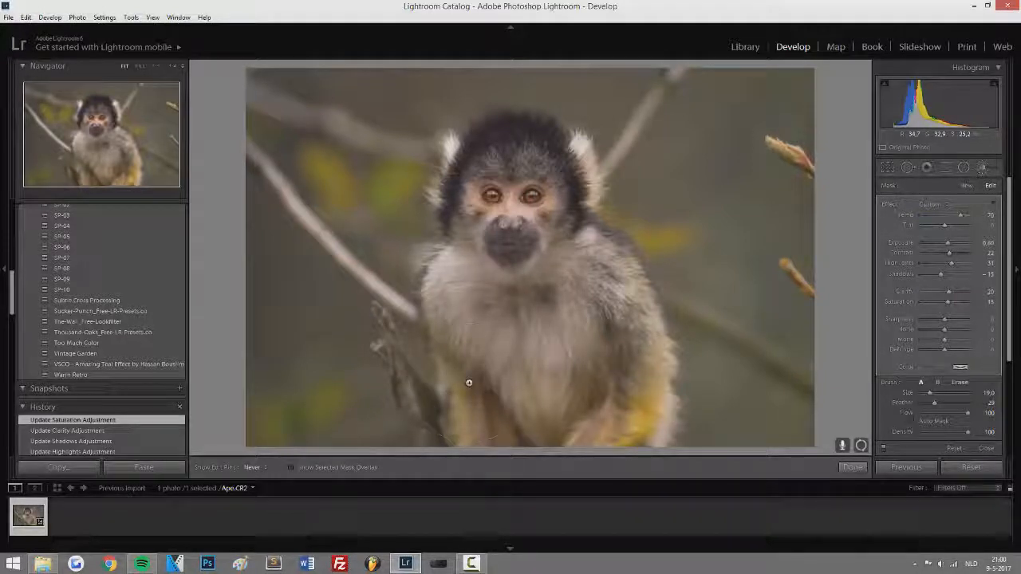
# Step: Compare the edited photo with the original in a side-by-side before and after view
pyautogui.press('z')
pyautogui.press('z')
pyautogui.press('z')
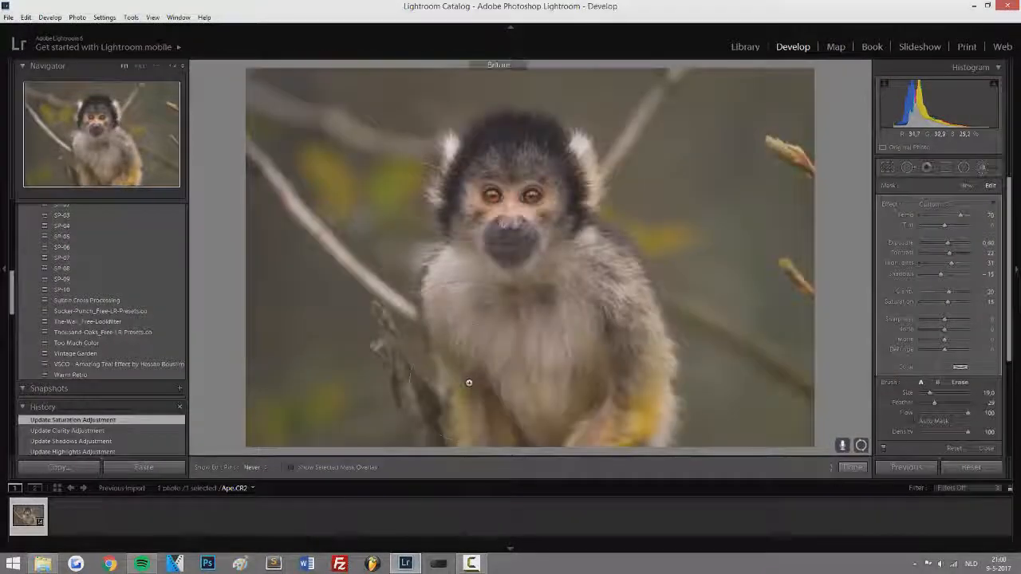
pyautogui.press('y')
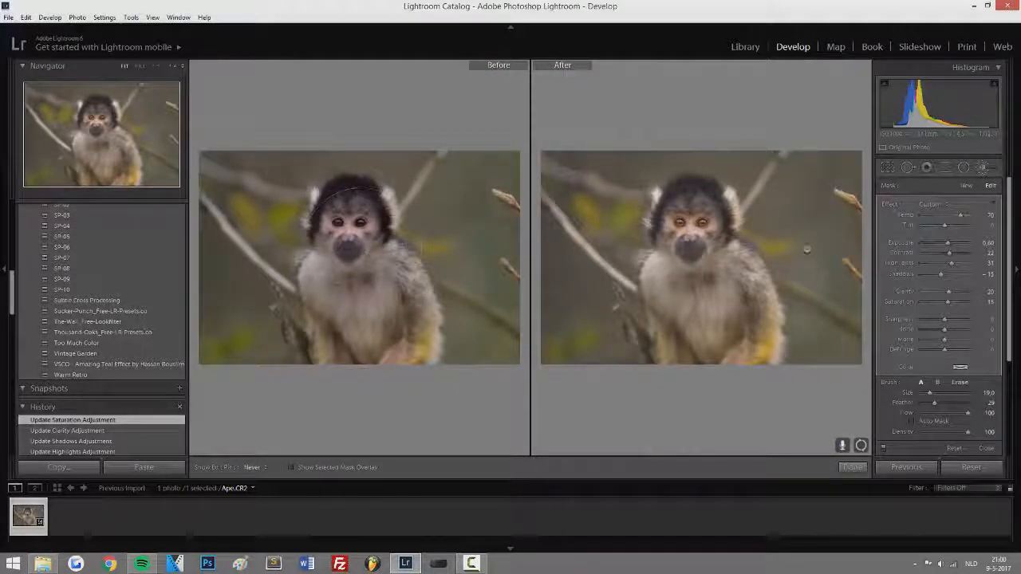